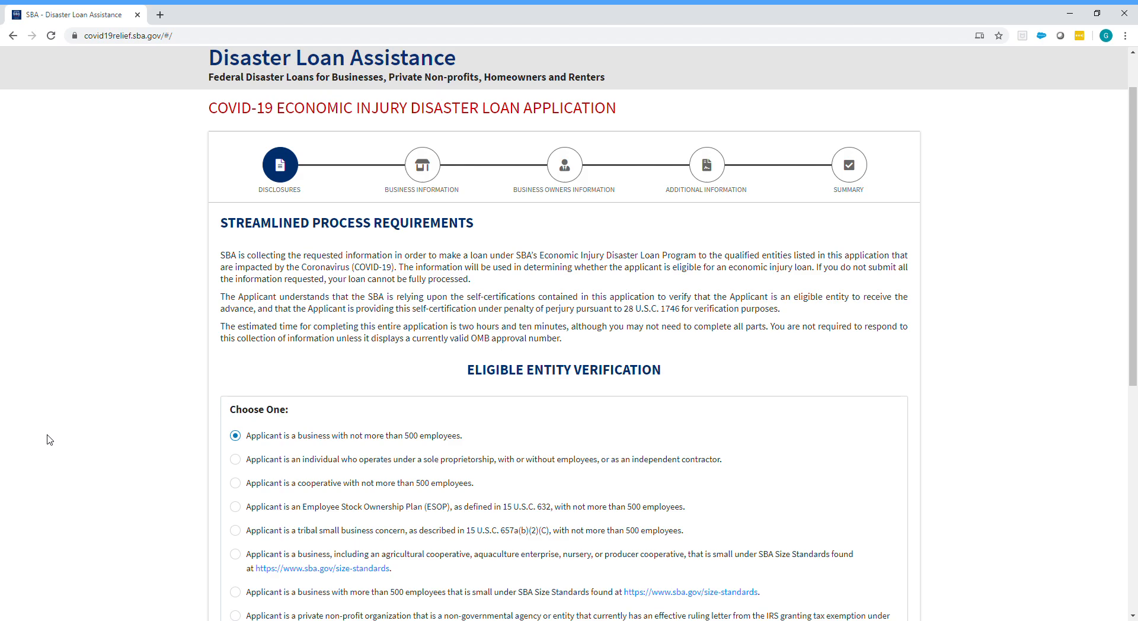
Step: Review the eligible entity options and the certification checklist on the disclosures page
{"action": "scroll", "coordinate": [49, 440], "scroll_direction": "down", "scroll_amount": 3}
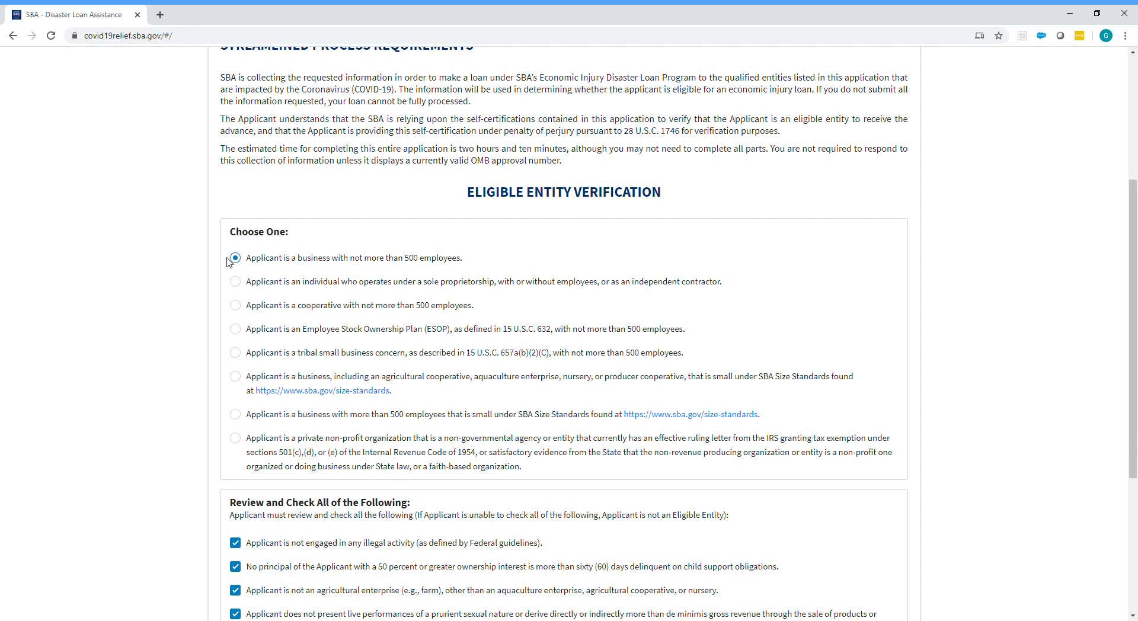
{"action": "left_click_drag", "start_coordinate": [240, 258], "coordinate": [478, 256]}
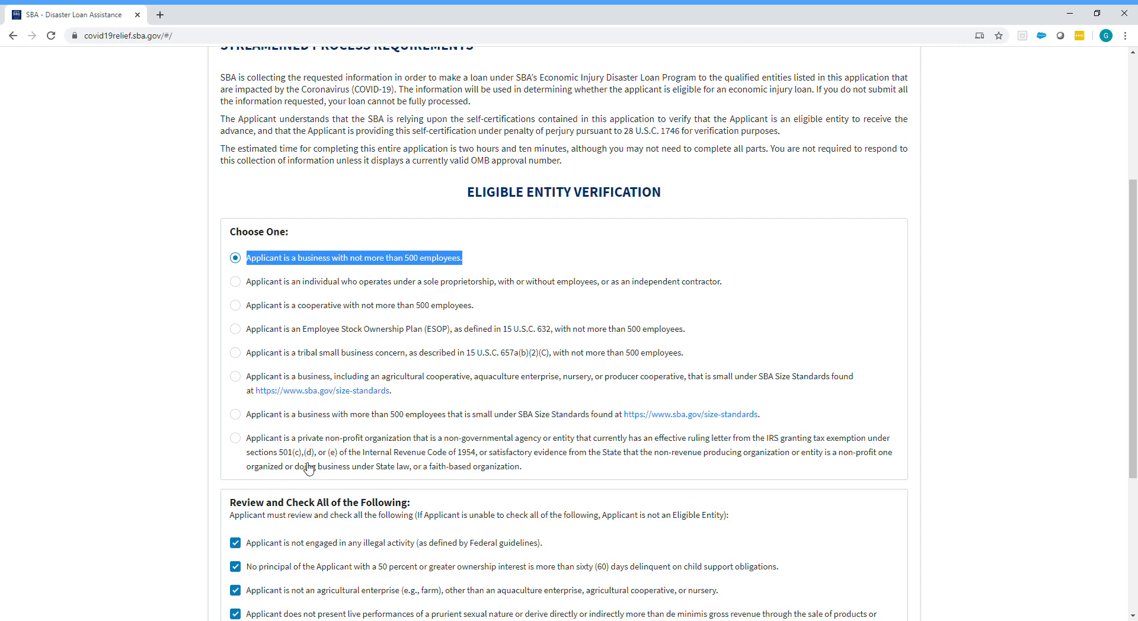
{"action": "scroll", "coordinate": [320, 494], "scroll_direction": "down", "scroll_amount": 3}
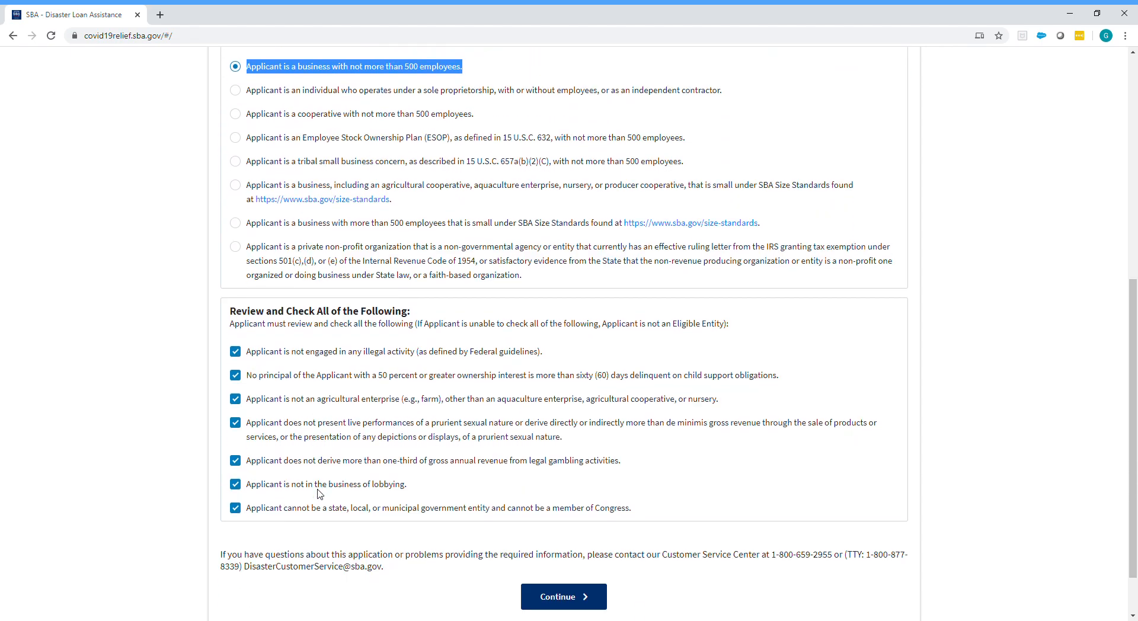
{"action": "scroll", "coordinate": [320, 494], "scroll_direction": "down", "scroll_amount": 1}
Step: Uncheck and re-check the first four eligibility certifications, from no illegal activity to no prurient performances
{"action": "left_click", "coordinate": [235, 290]}
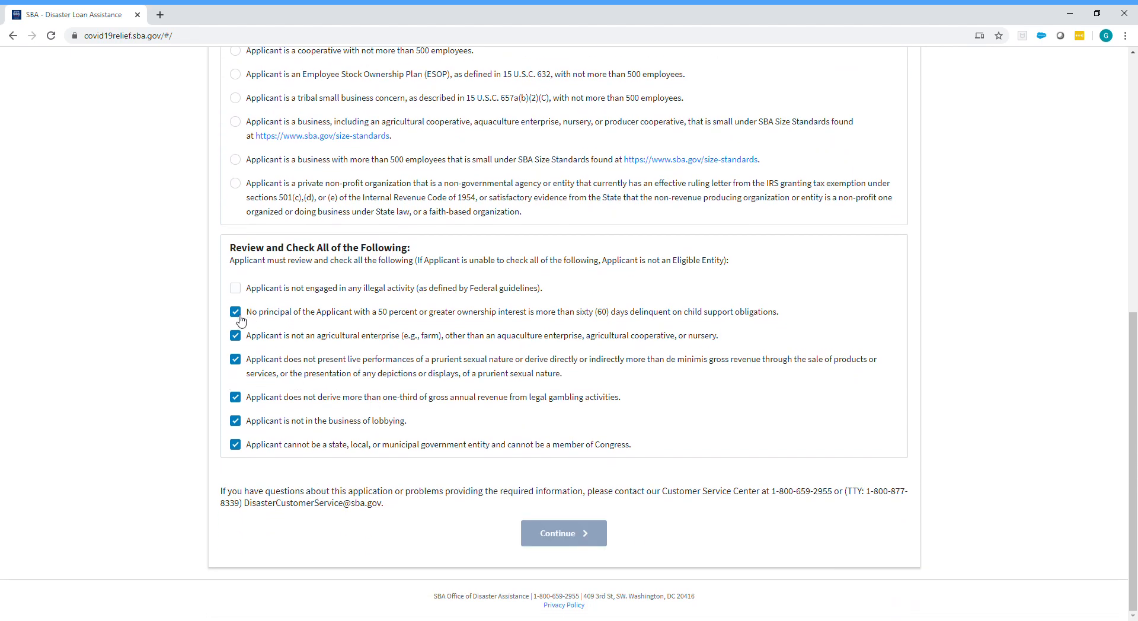
{"action": "left_click", "coordinate": [237, 314]}
{"action": "left_click", "coordinate": [237, 337]}
{"action": "left_click", "coordinate": [238, 360]}
{"action": "left_click", "coordinate": [237, 290]}
{"action": "left_click", "coordinate": [237, 313]}
{"action": "left_click", "coordinate": [237, 337]}
{"action": "left_click", "coordinate": [236, 360]}
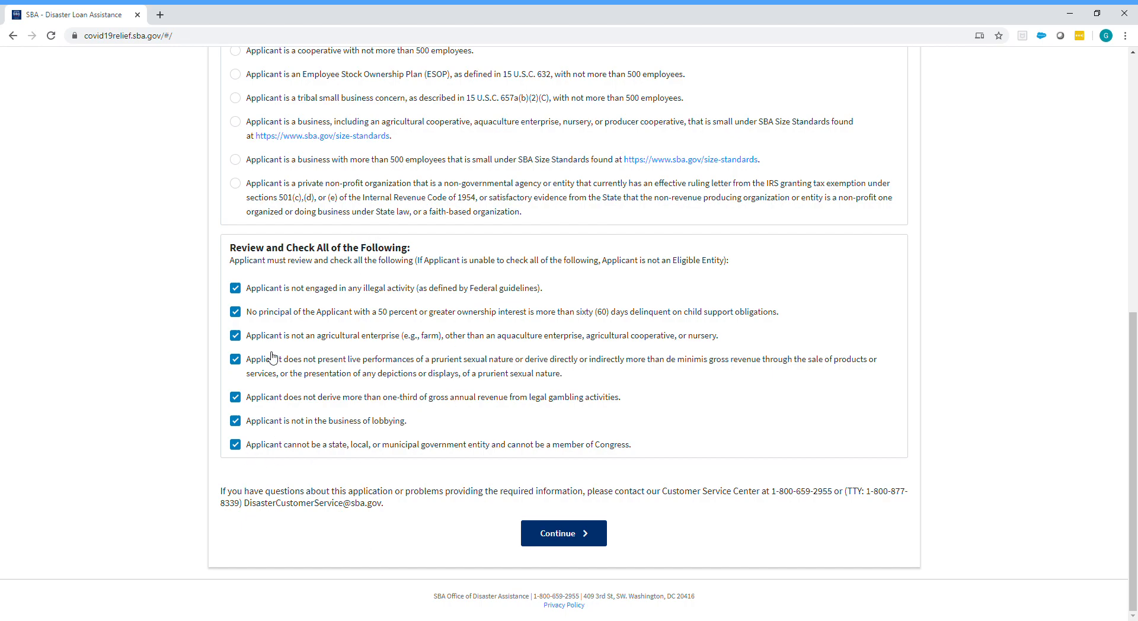
Step: Continue to the Business Information page and enter ABC Remodeling, Inc. as the business legal name
{"action": "left_click", "coordinate": [557, 533]}
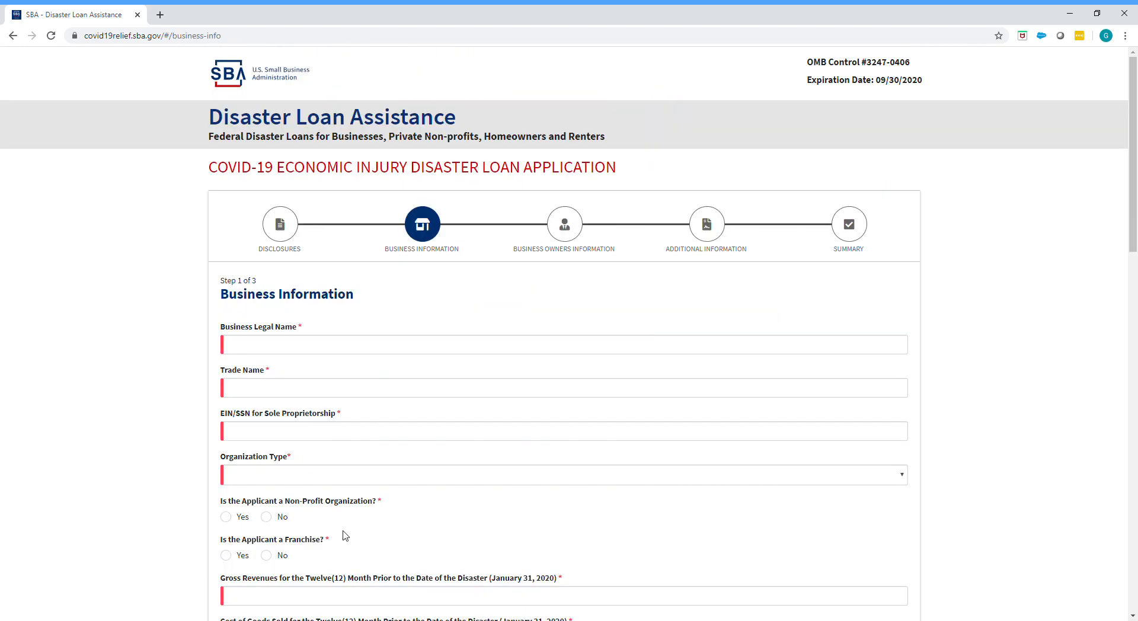
{"action": "scroll", "coordinate": [196, 530], "scroll_direction": "down", "scroll_amount": 1}
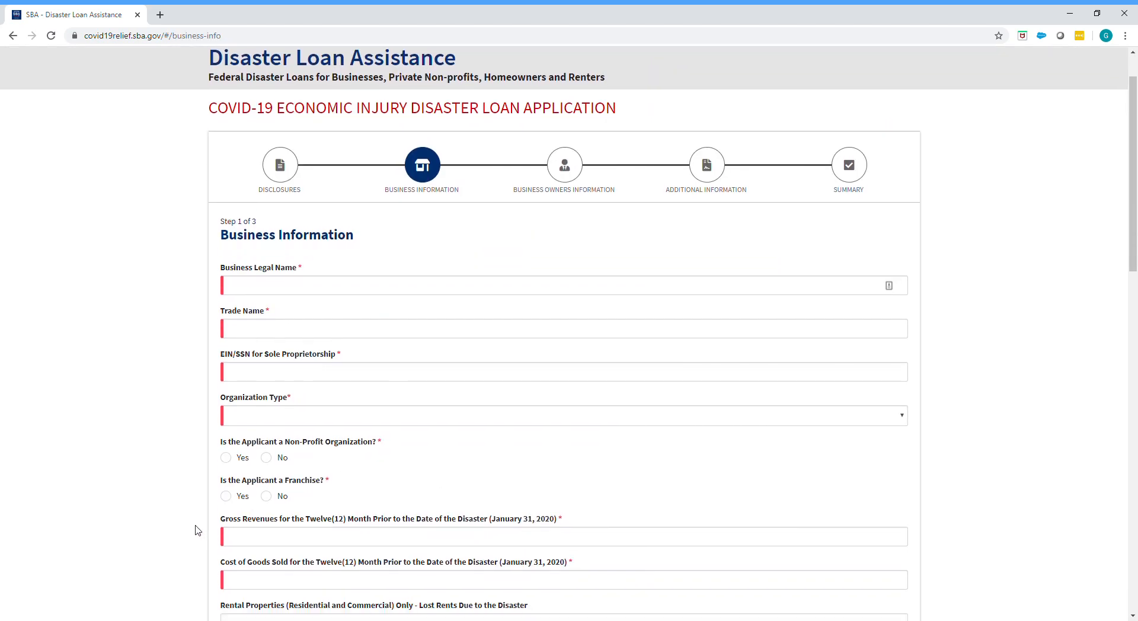
{"action": "left_click", "coordinate": [251, 286]}
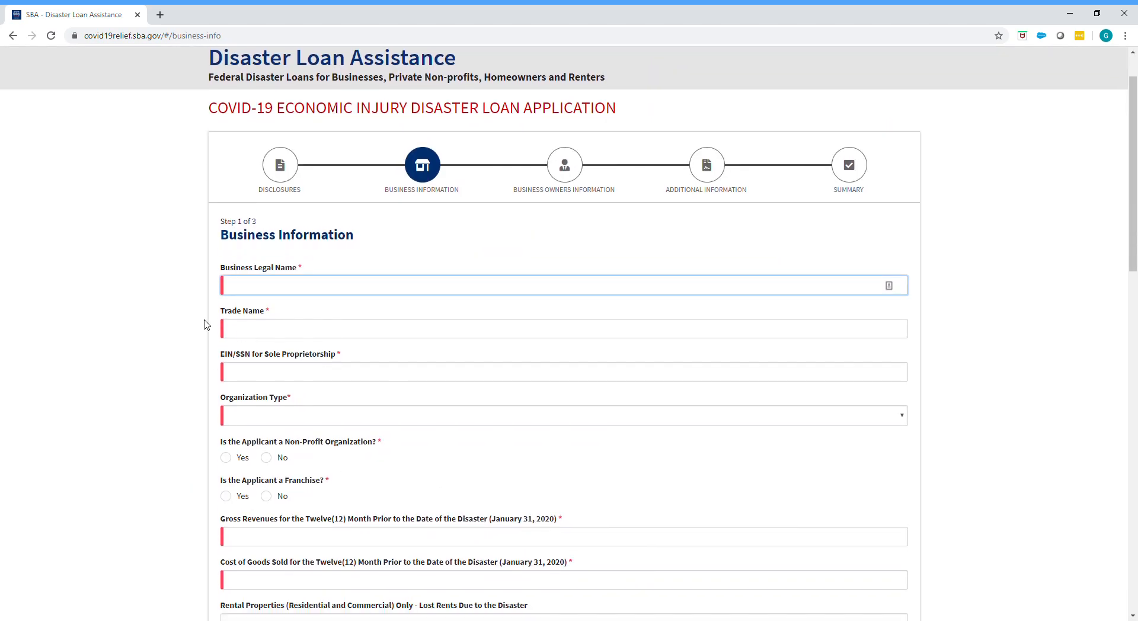
{"action": "type", "text": "ABC Remodeling, Inc."}
{"action": "key", "text": "Tab"}
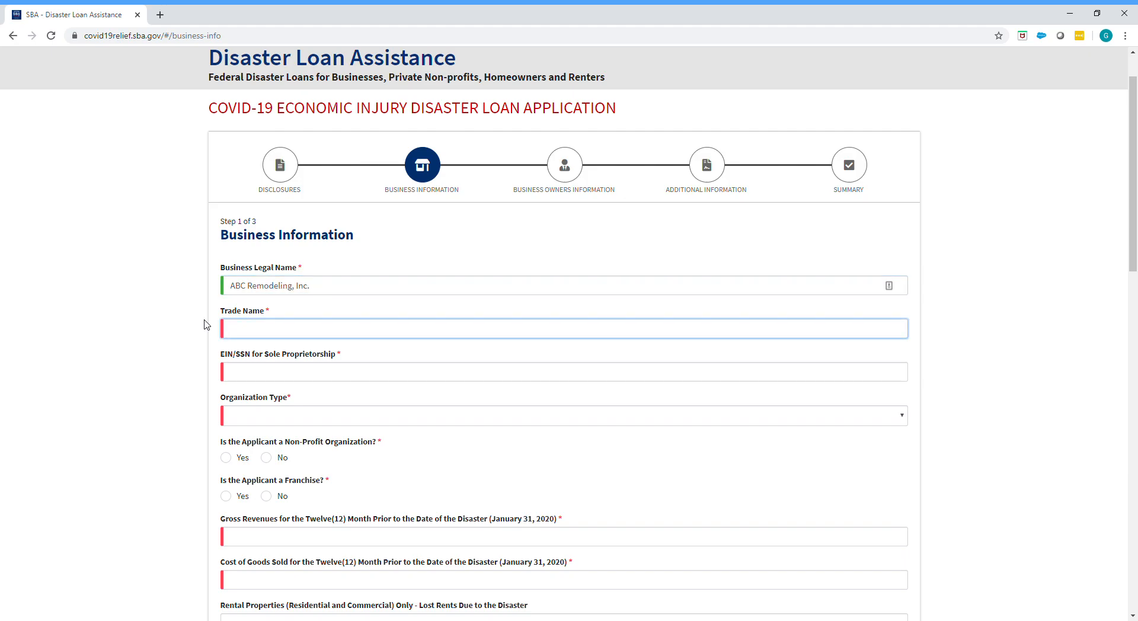
{"action": "type", "text": "DBA"}
{"action": "key", "text": "BackSpace"}
{"action": "key", "text": "BackSpace"}
{"action": "key", "text": "BackSpace"}
Step: Copy the business legal name into the trade name and prefix it with DBA, giving DBA ABC Remodeling, Inc
{"action": "left_click_drag", "start_coordinate": [338, 286], "coordinate": [176, 322]}
{"action": "key", "text": "ctrl+c"}
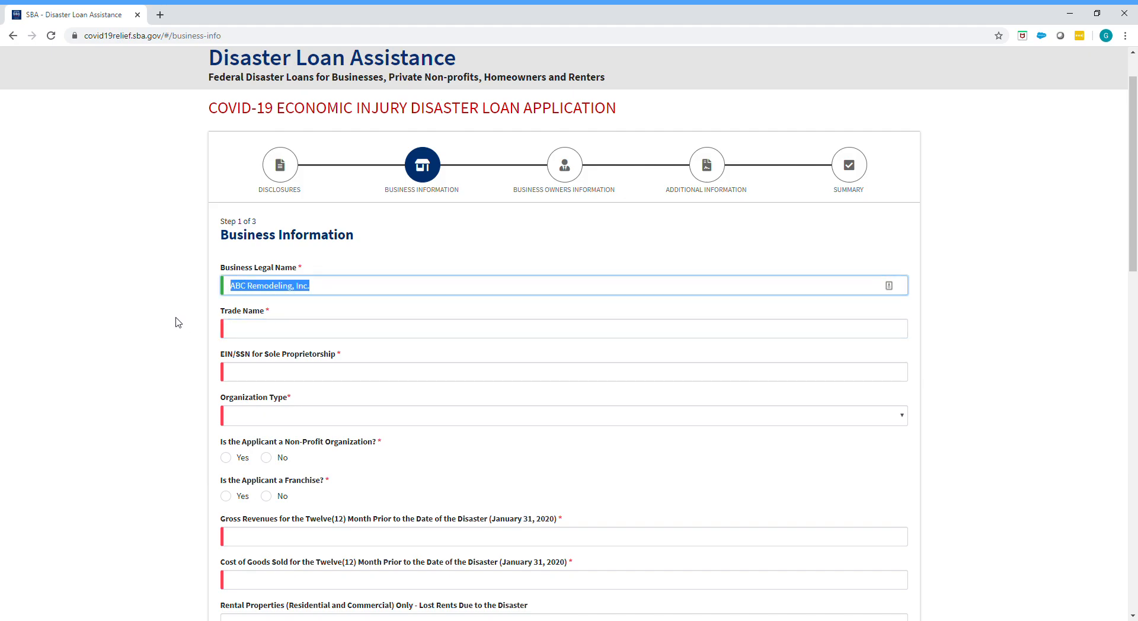
{"action": "left_click", "coordinate": [262, 329]}
{"action": "key", "text": "ctrl+v"}
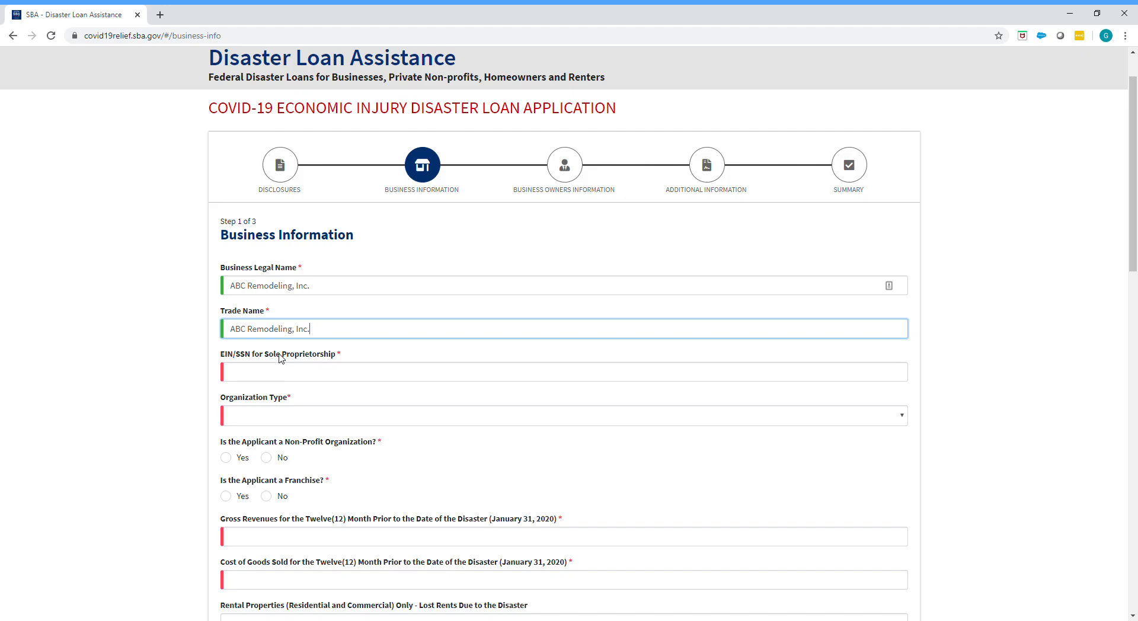
{"action": "left_click", "coordinate": [231, 329]}
{"action": "type", "text": "DBA"}
Step: Enter the business's tax identification number in the EIN/SSN field
{"action": "left_click", "coordinate": [281, 379]}
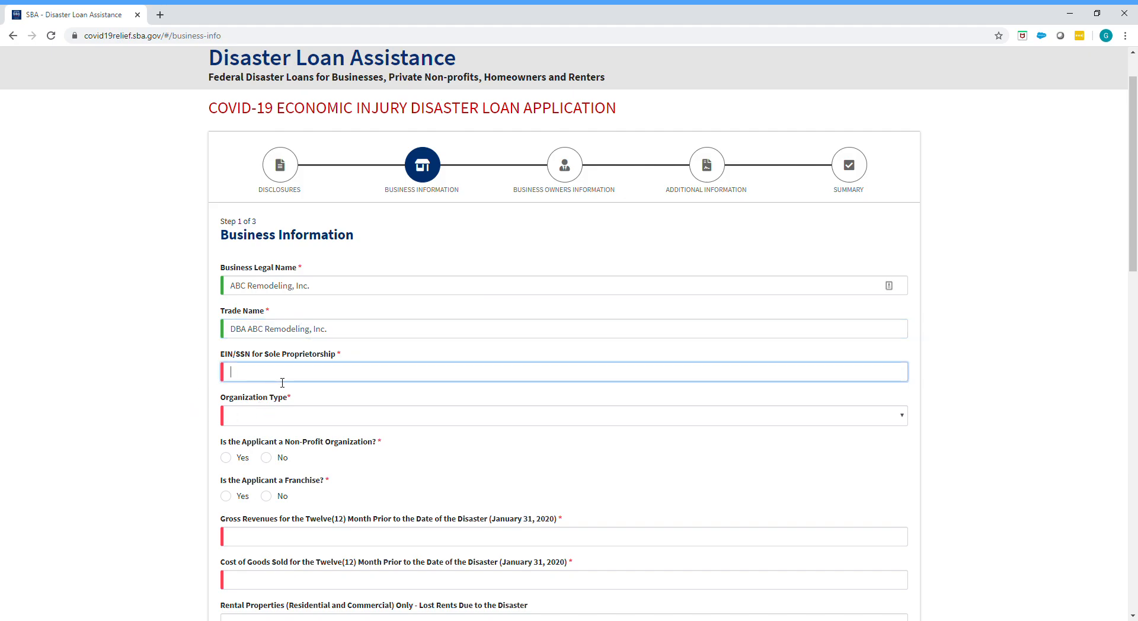
{"action": "scroll", "coordinate": [276, 387], "scroll_direction": "down", "scroll_amount": 1}
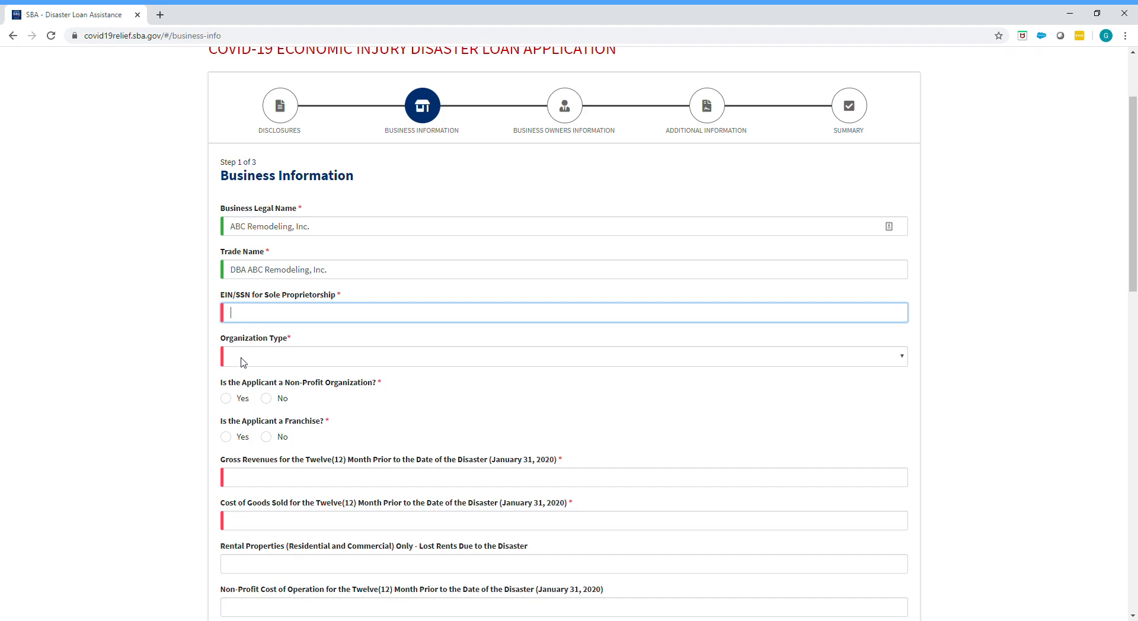
{"action": "key", "text": "Tab"}
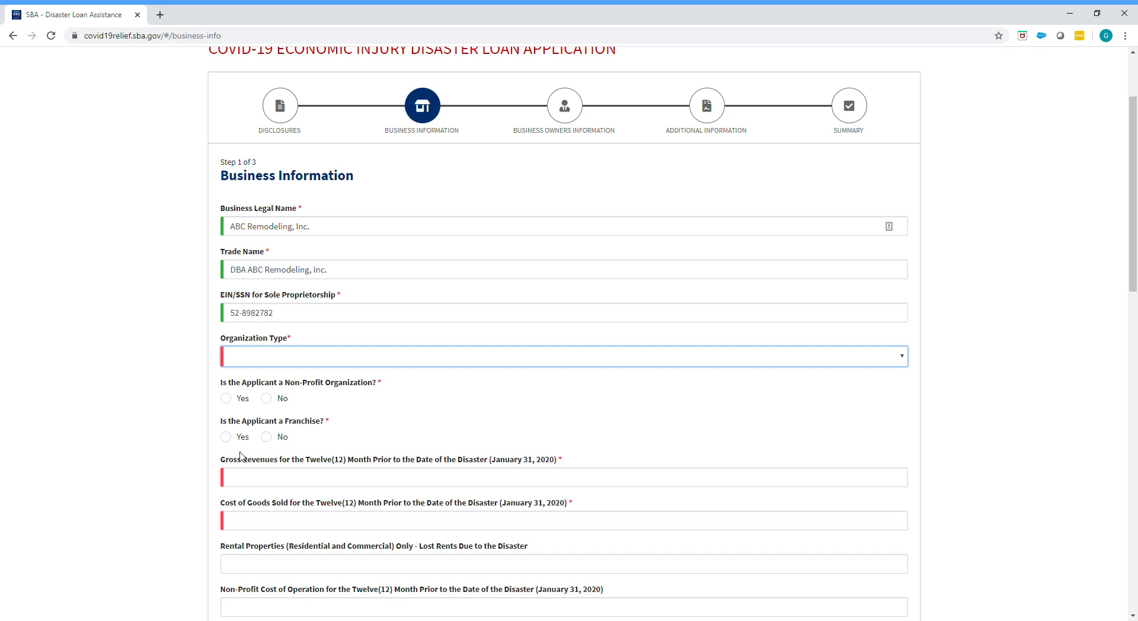
Step: Set the organization type to S-Corporation and answer No to both the non-profit and franchise questions
{"action": "left_click", "coordinate": [240, 453]}
{"action": "scroll", "coordinate": [167, 366], "scroll_direction": "down", "scroll_amount": 1}
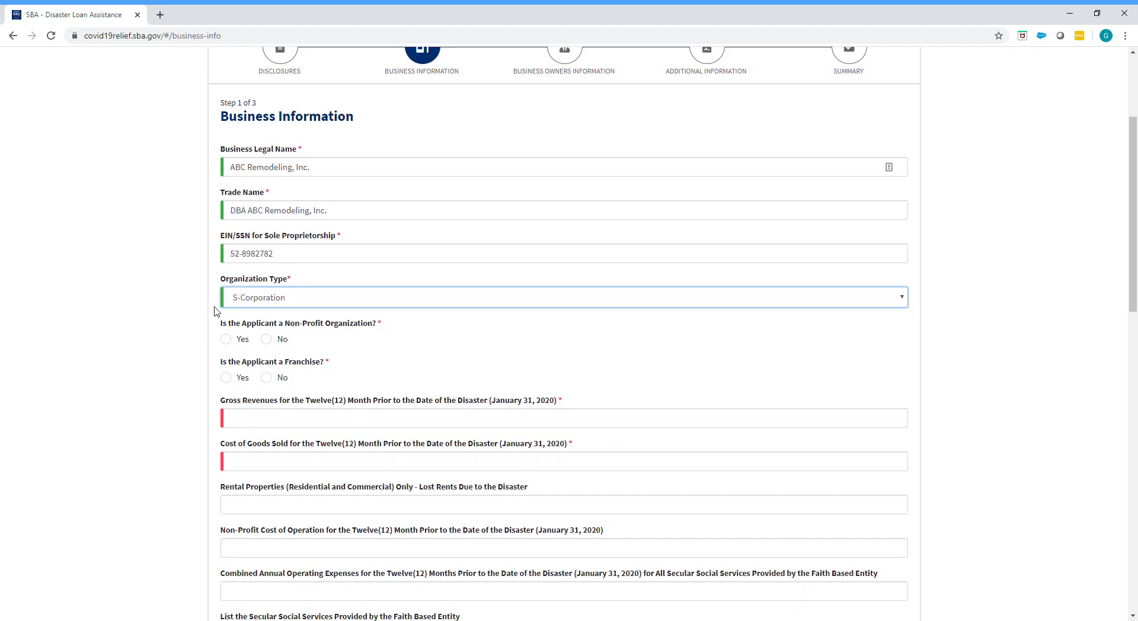
{"action": "left_click", "coordinate": [266, 339]}
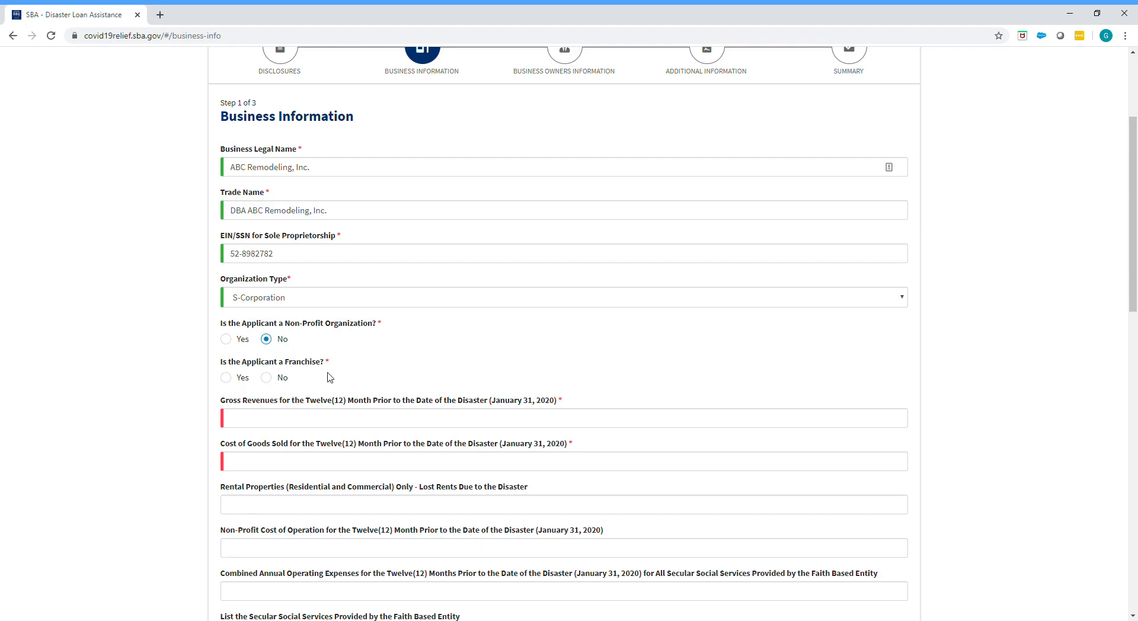
{"action": "scroll", "coordinate": [330, 377], "scroll_direction": "down", "scroll_amount": 2}
{"action": "left_click", "coordinate": [266, 262]}
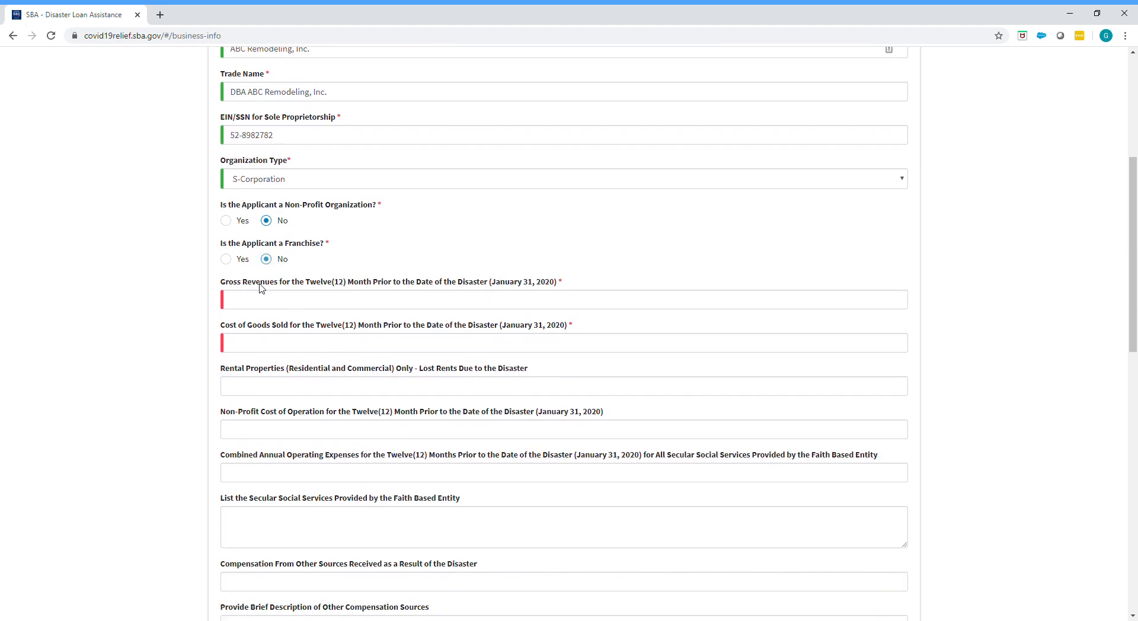
{"action": "left_click", "coordinate": [227, 260]}
{"action": "left_click", "coordinate": [266, 260]}
Step: Examine the wording of the gross revenues and cost of goods sold fields for the twelve months before January 31, 2020
{"action": "left_click", "coordinate": [282, 306]}
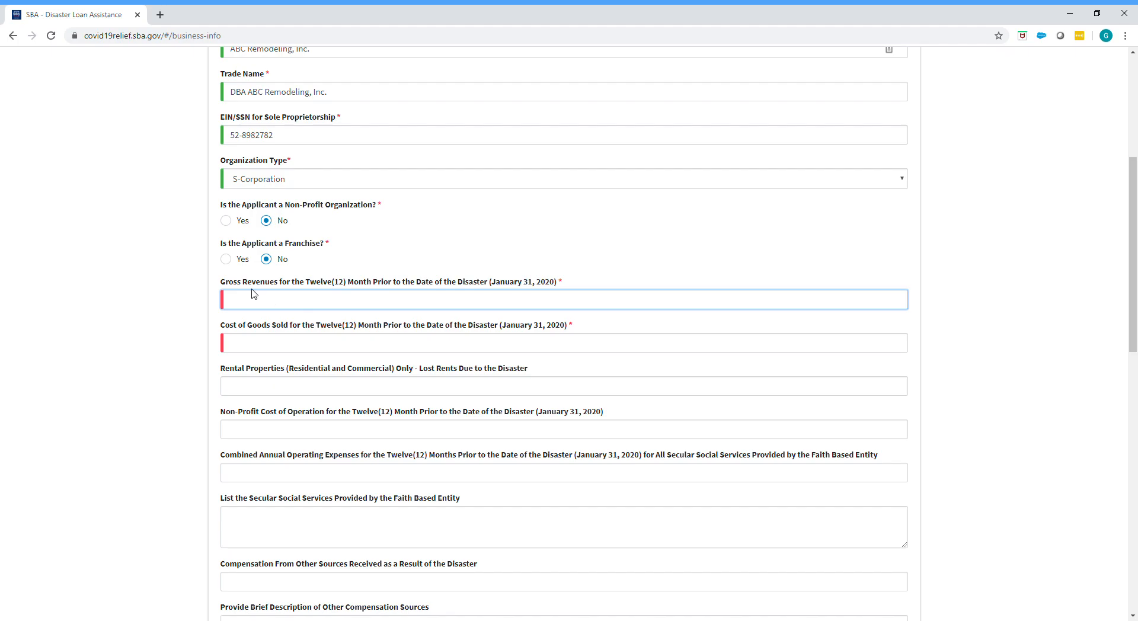
{"action": "left_click_drag", "start_coordinate": [220, 281], "coordinate": [564, 289]}
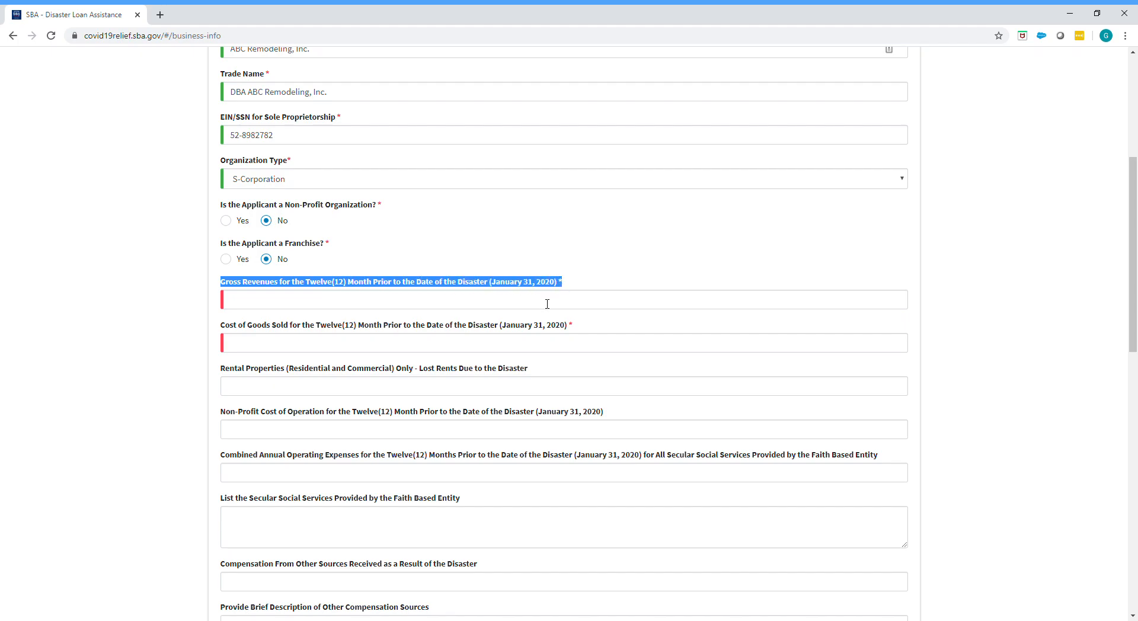
{"action": "left_click", "coordinate": [547, 304]}
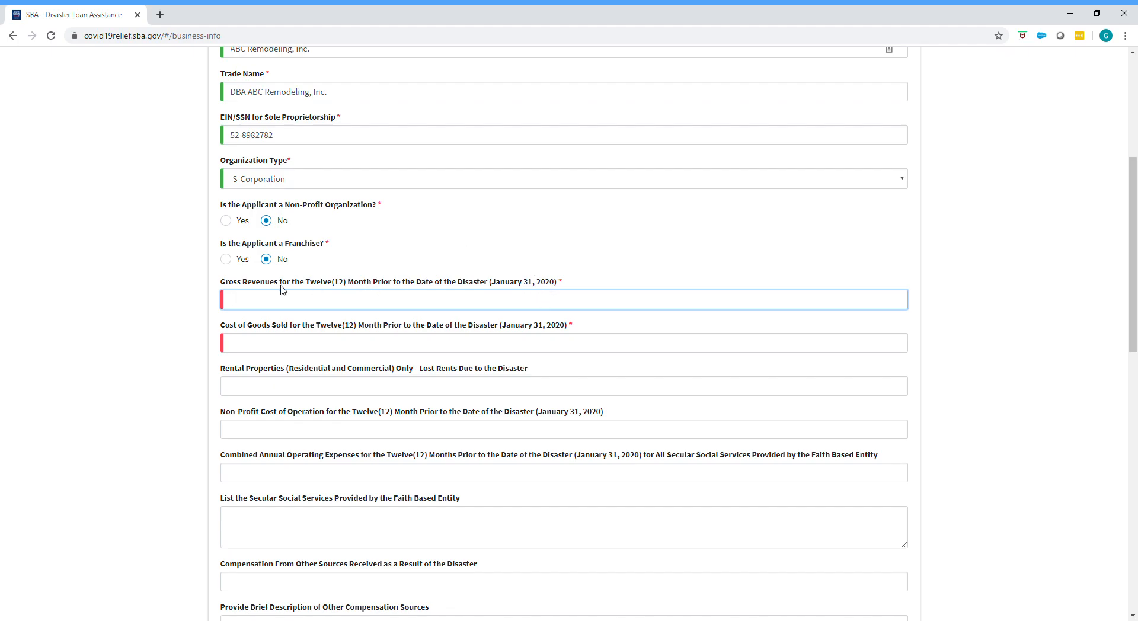
{"action": "left_click_drag", "start_coordinate": [220, 287], "coordinate": [586, 282]}
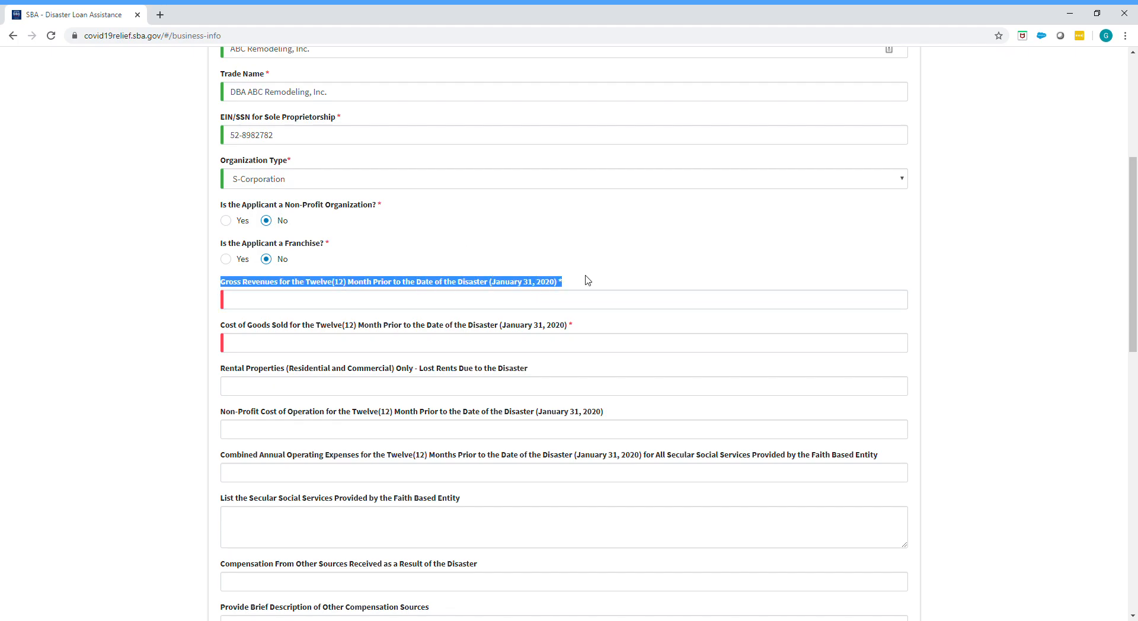
{"action": "left_click", "coordinate": [542, 311]}
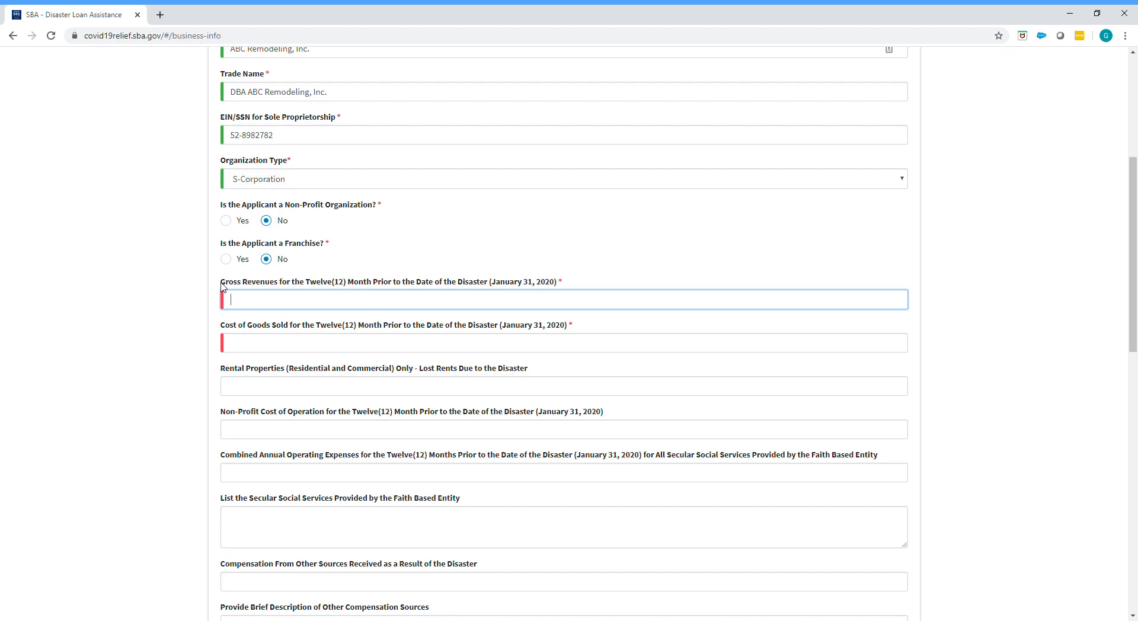
{"action": "left_click_drag", "start_coordinate": [224, 287], "coordinate": [564, 287]}
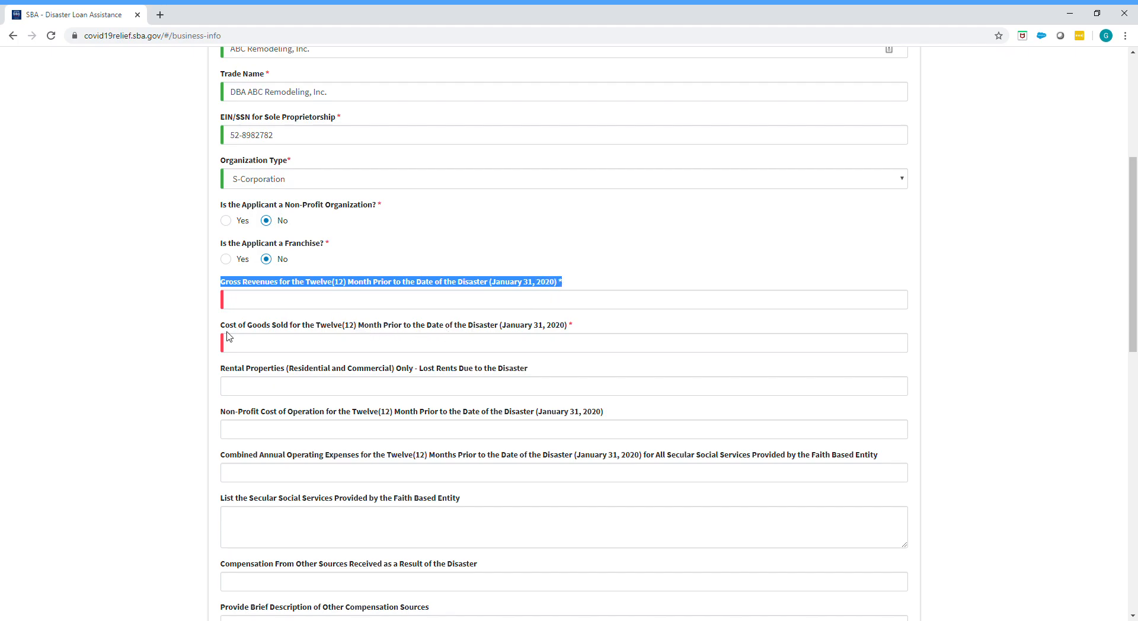
{"action": "left_click_drag", "start_coordinate": [222, 330], "coordinate": [578, 328]}
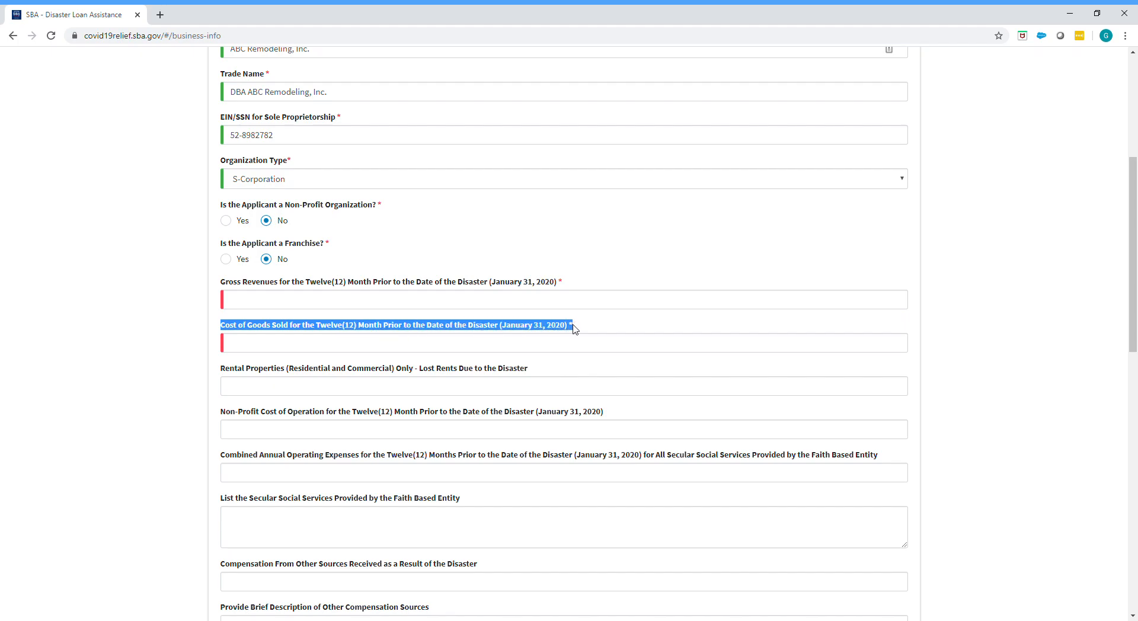
{"action": "left_click", "coordinate": [118, 325]}
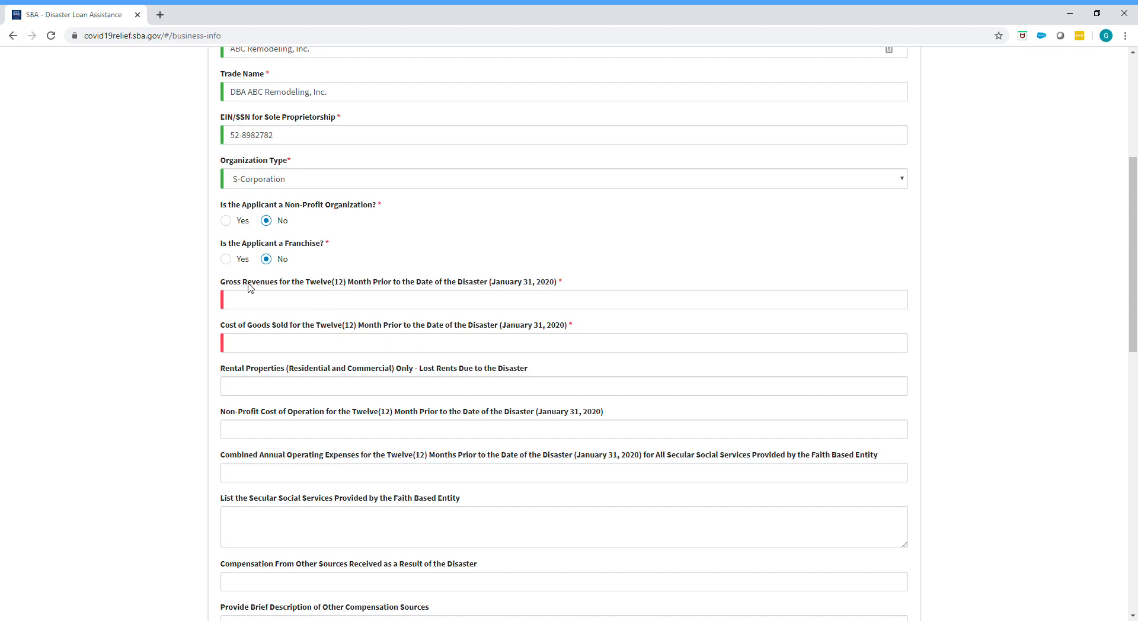
{"action": "left_click_drag", "start_coordinate": [235, 283], "coordinate": [321, 295]}
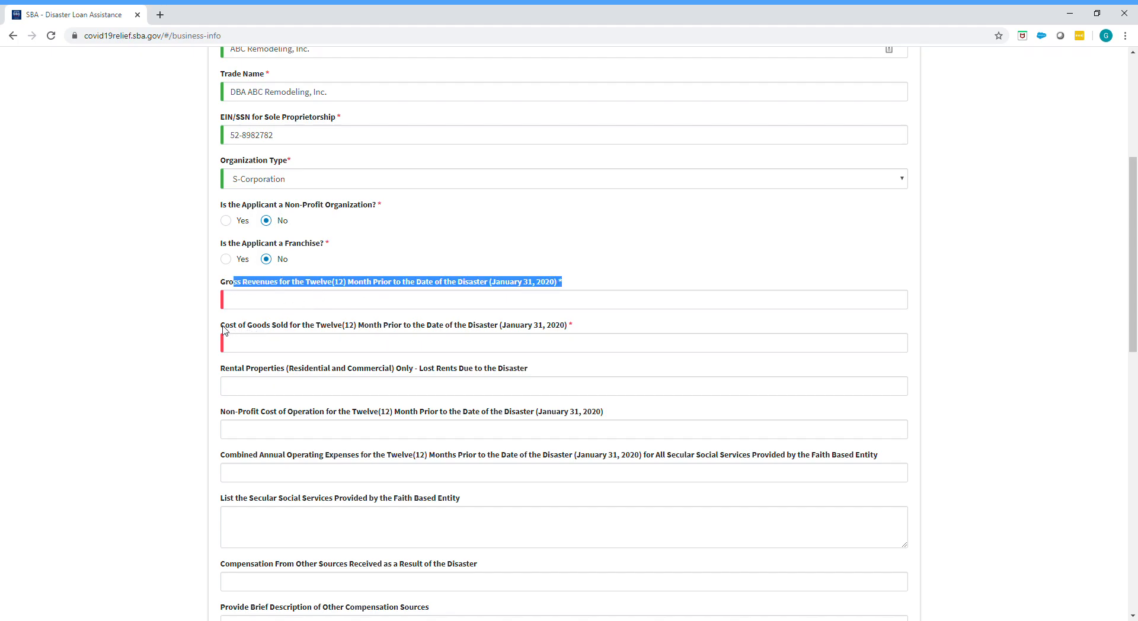
{"action": "left_click_drag", "start_coordinate": [222, 326], "coordinate": [389, 336]}
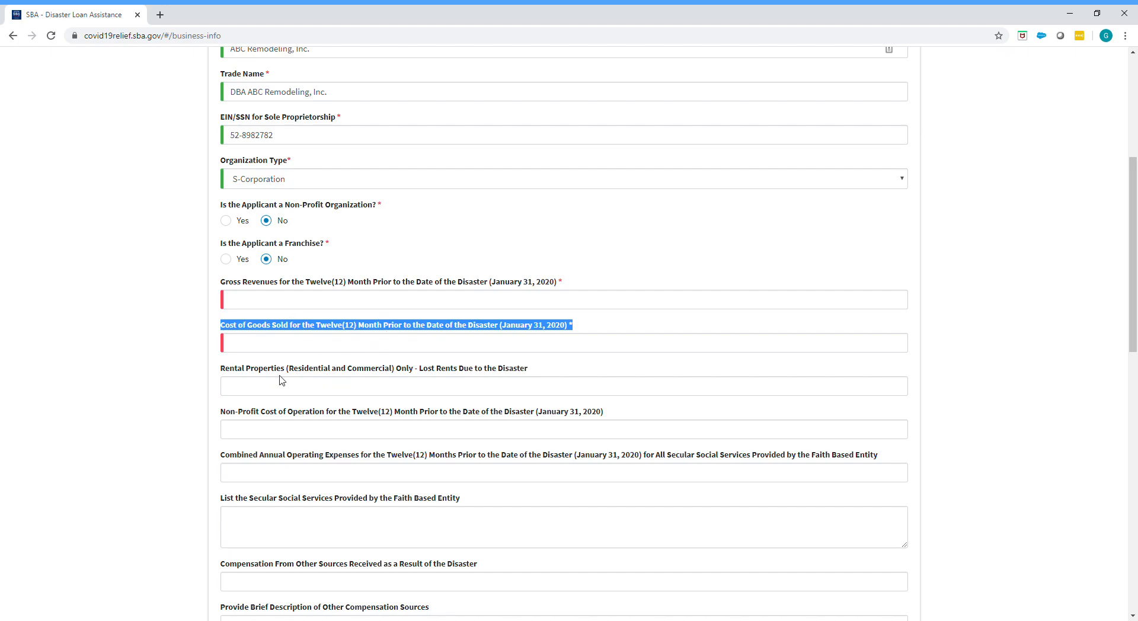
Step: Examine the rental, non-profit, faith-based and other compensation fields, and return to the gross revenues field
{"action": "scroll", "coordinate": [281, 379], "scroll_direction": "down", "scroll_amount": 2}
{"action": "left_click", "coordinate": [274, 271]}
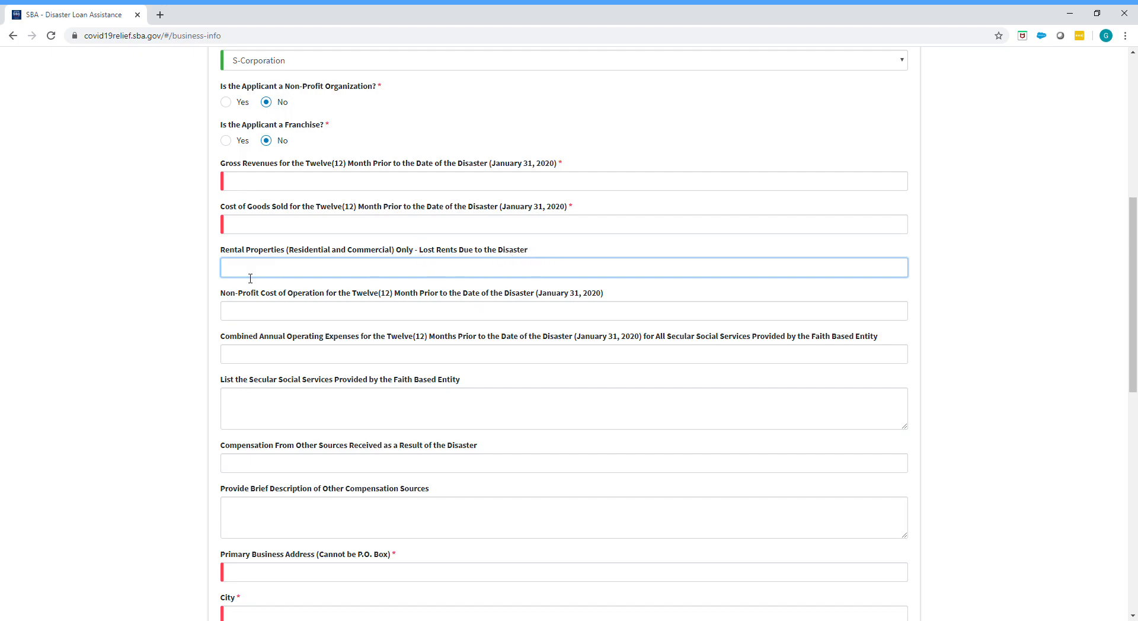
{"action": "left_click", "coordinate": [247, 321]}
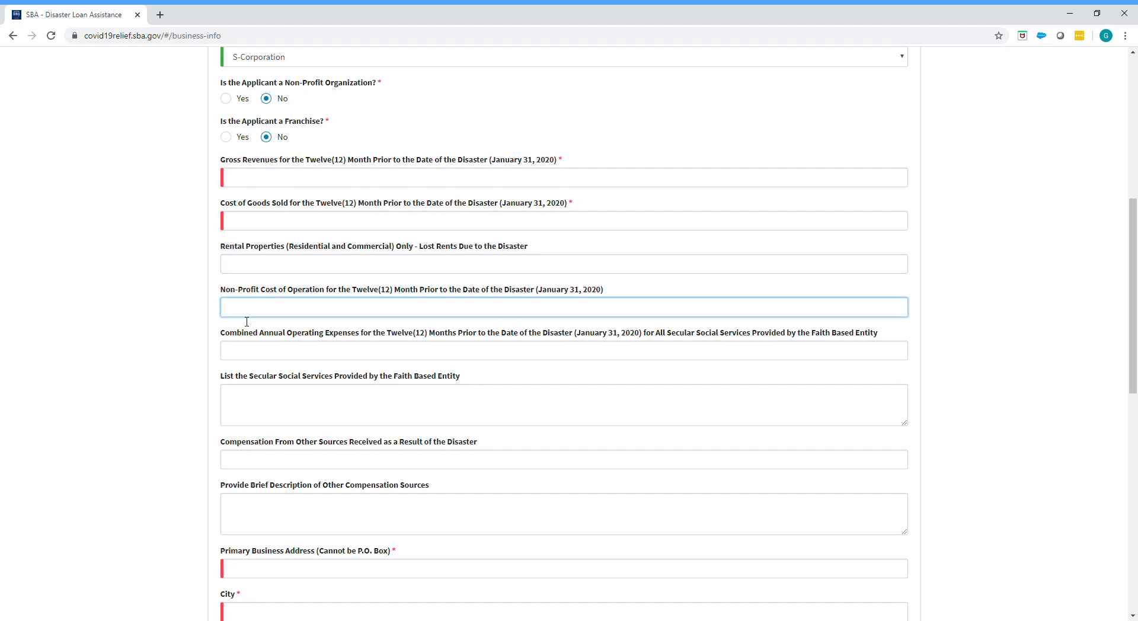
{"action": "scroll", "coordinate": [246, 321], "scroll_direction": "down", "scroll_amount": 1}
{"action": "left_click", "coordinate": [236, 303]}
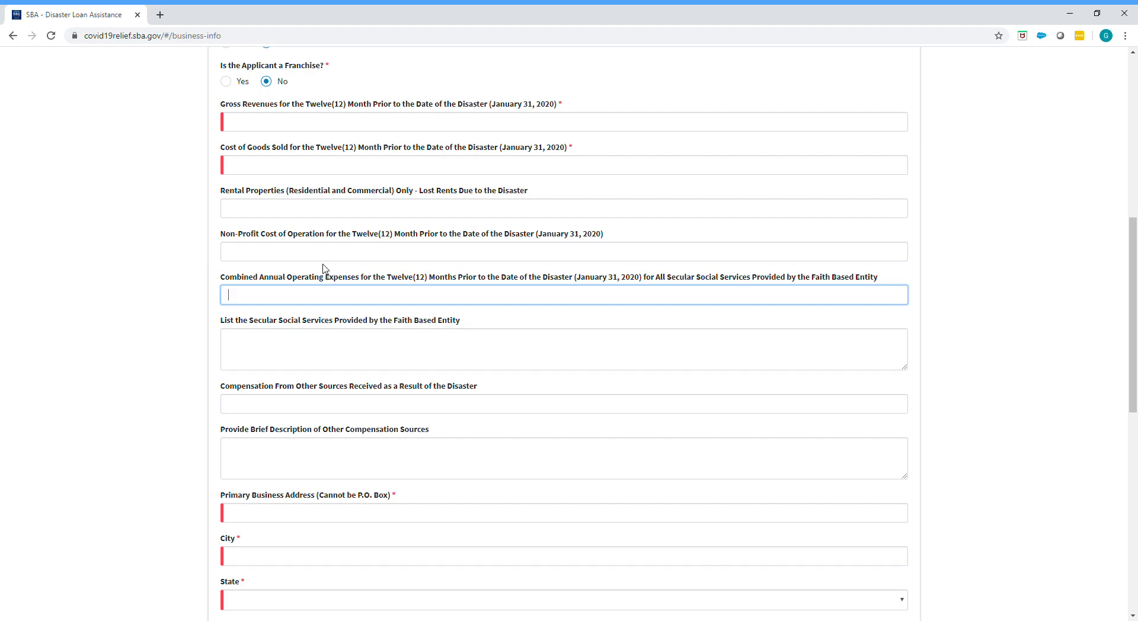
{"action": "left_click_drag", "start_coordinate": [221, 279], "coordinate": [855, 287]}
{"action": "left_click", "coordinate": [752, 299]}
{"action": "scroll", "coordinate": [382, 338], "scroll_direction": "down", "scroll_amount": 1}
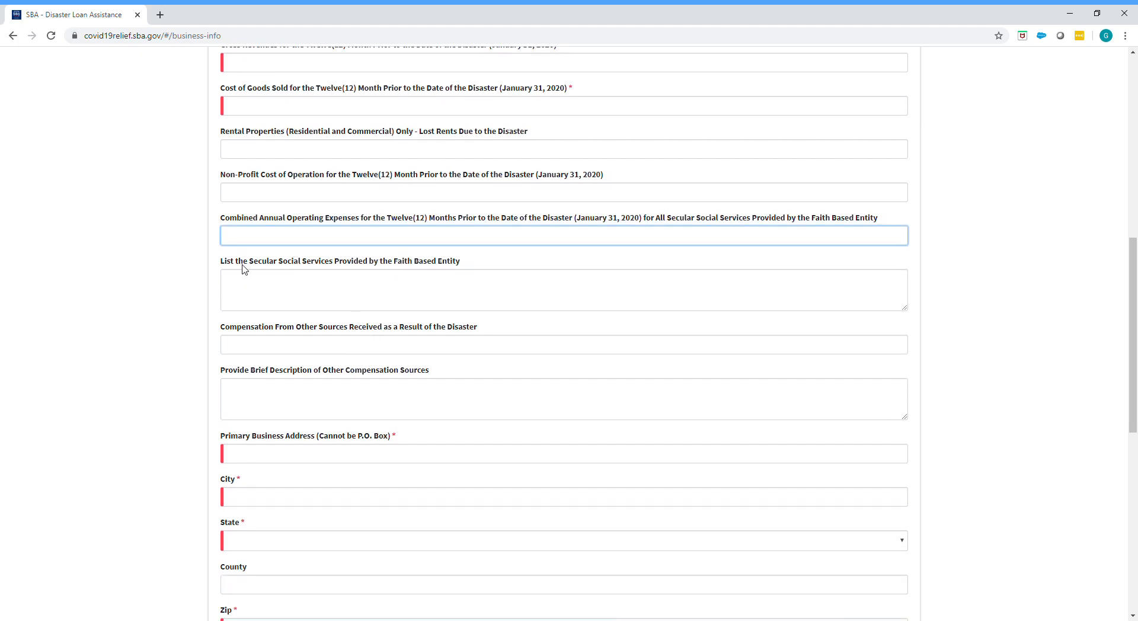
{"action": "left_click", "coordinate": [248, 286]}
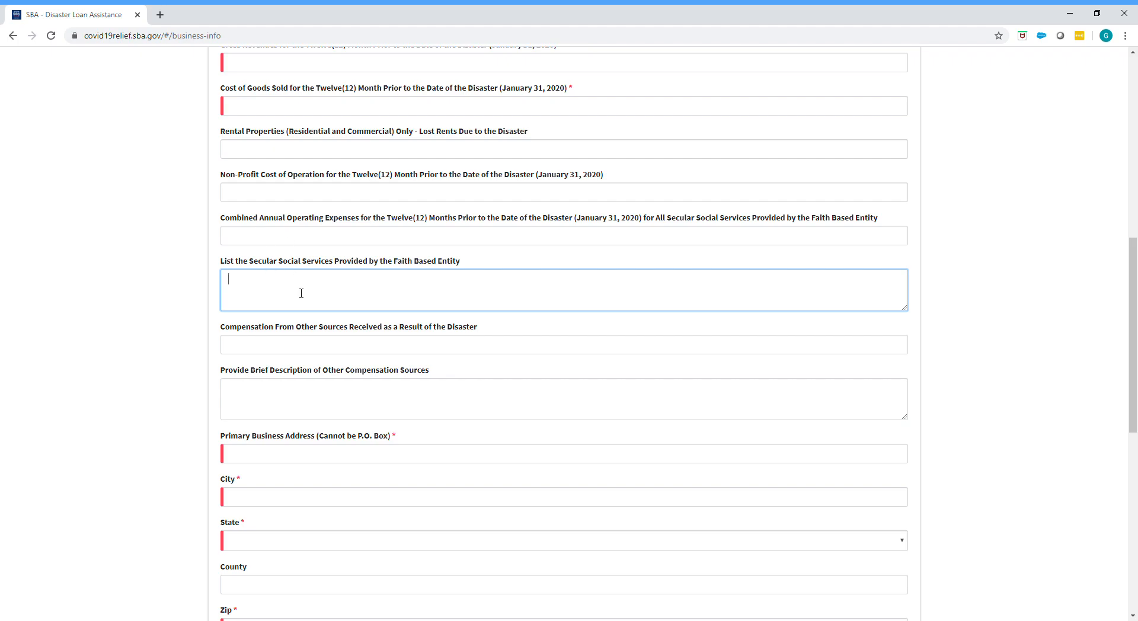
{"action": "scroll", "coordinate": [301, 293], "scroll_direction": "down", "scroll_amount": 2}
{"action": "left_click", "coordinate": [258, 235]}
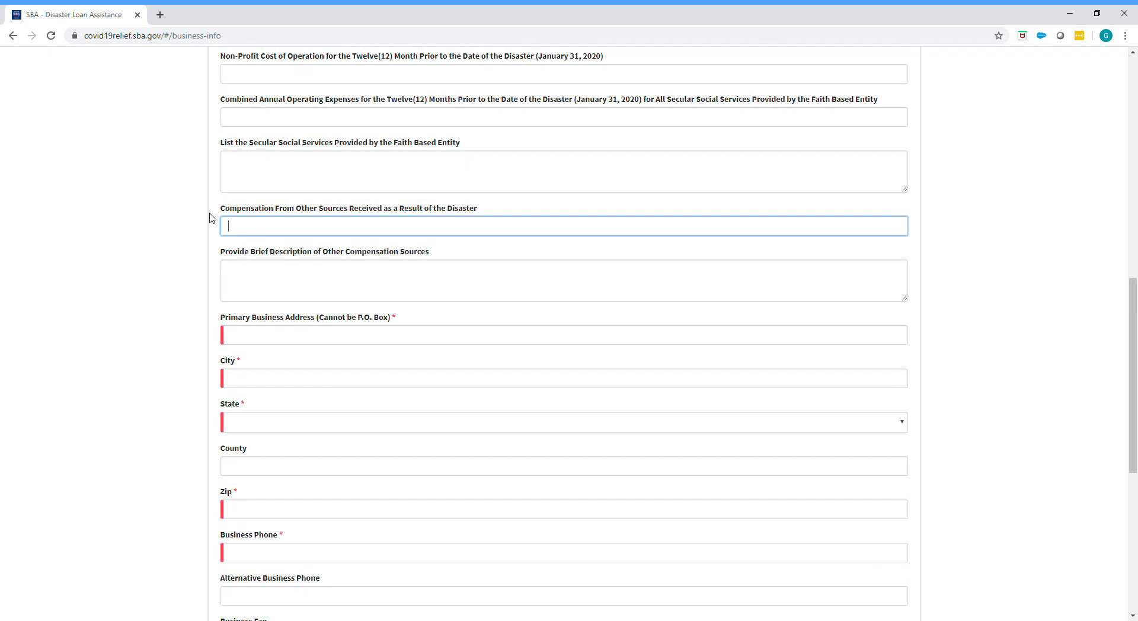
{"action": "scroll", "coordinate": [357, 327], "scroll_direction": "up", "scroll_amount": 1}
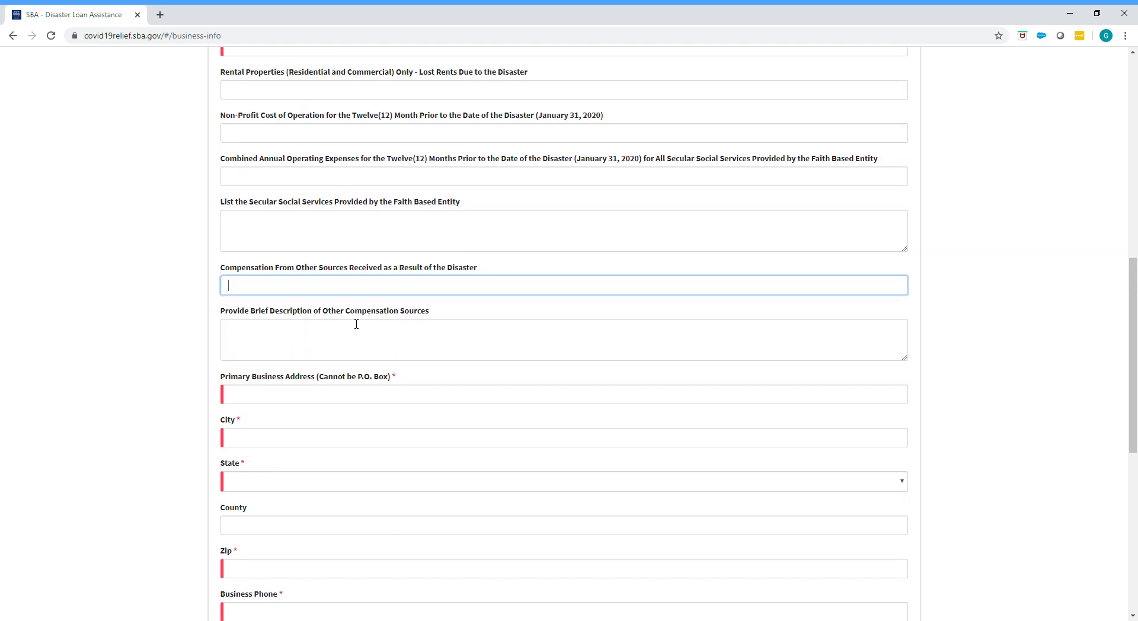
{"action": "scroll", "coordinate": [247, 217], "scroll_direction": "up", "scroll_amount": 2}
{"action": "left_click", "coordinate": [253, 128]}
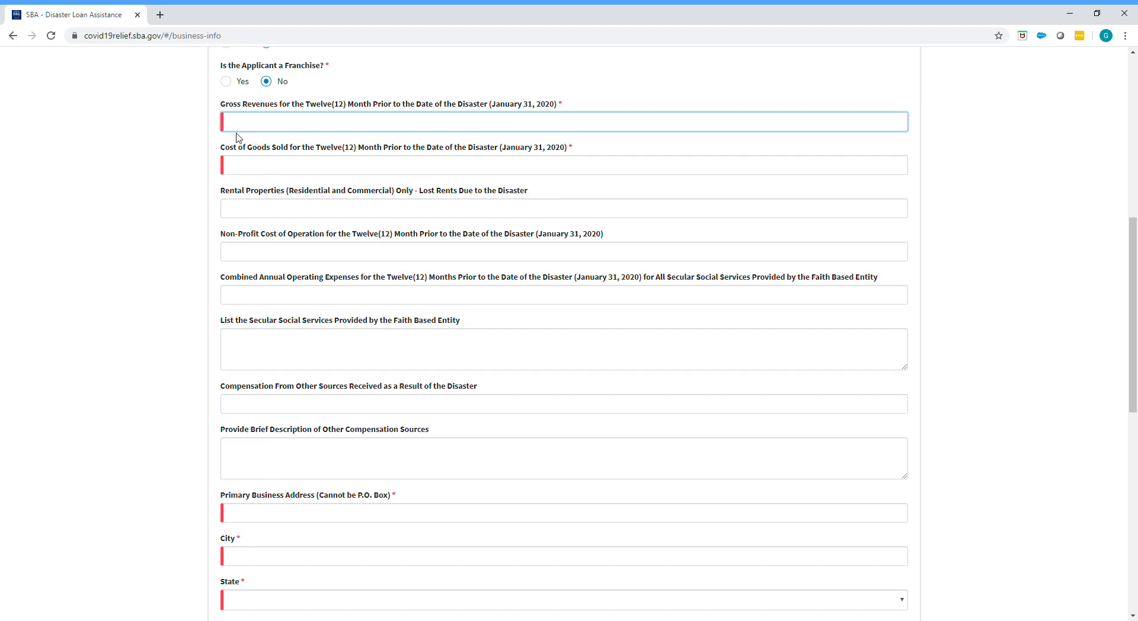
Step: Set the prior twelve months' gross revenues to $100,000 and cost of goods sold to $50,000
{"action": "type", "text": "100000"}
{"action": "key", "text": "Tab"}
{"action": "type", "text": "50000"}
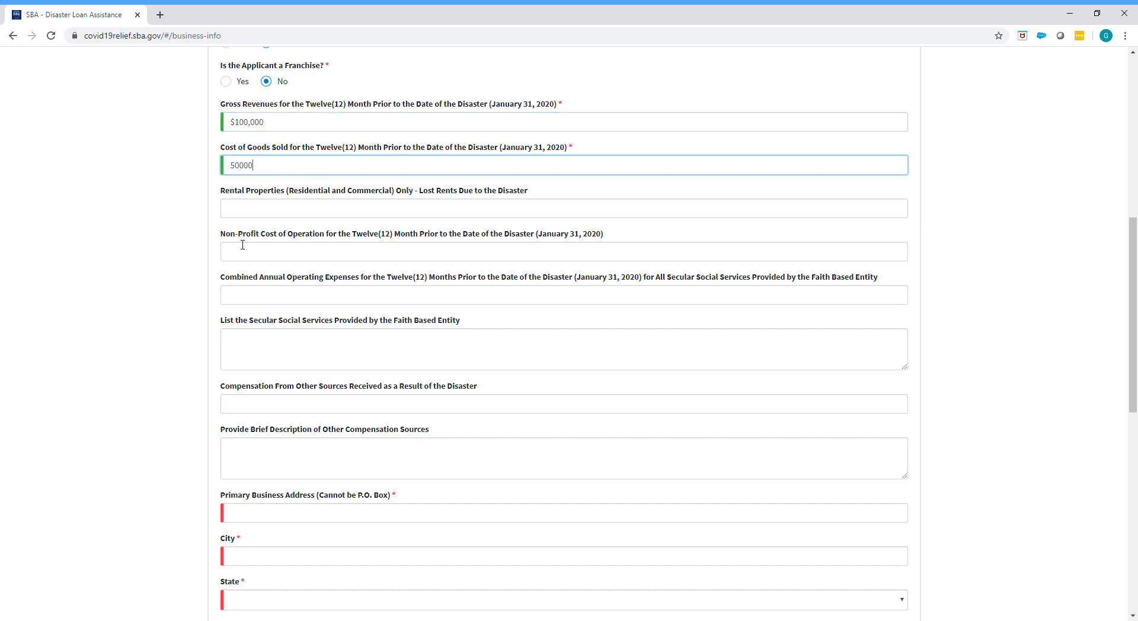
{"action": "left_click", "coordinate": [268, 208]}
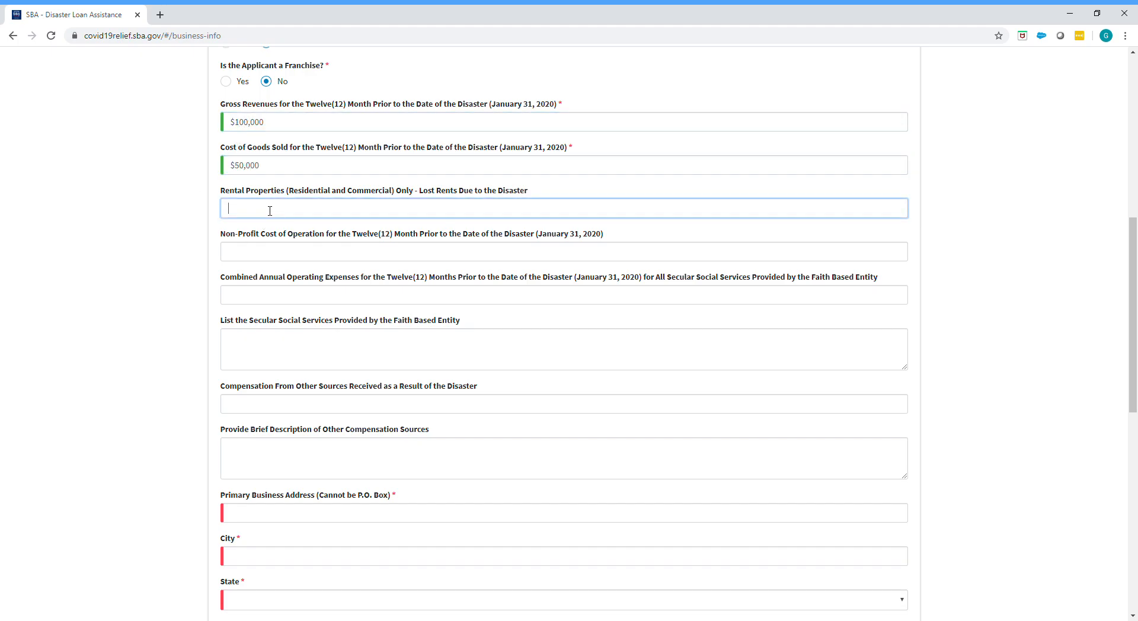
Step: Enter the business's street address in the Primary Business Address field, leaving the optional rental, non-profit and compensation fields blank
{"action": "scroll", "coordinate": [191, 411], "scroll_direction": "down", "scroll_amount": 3}
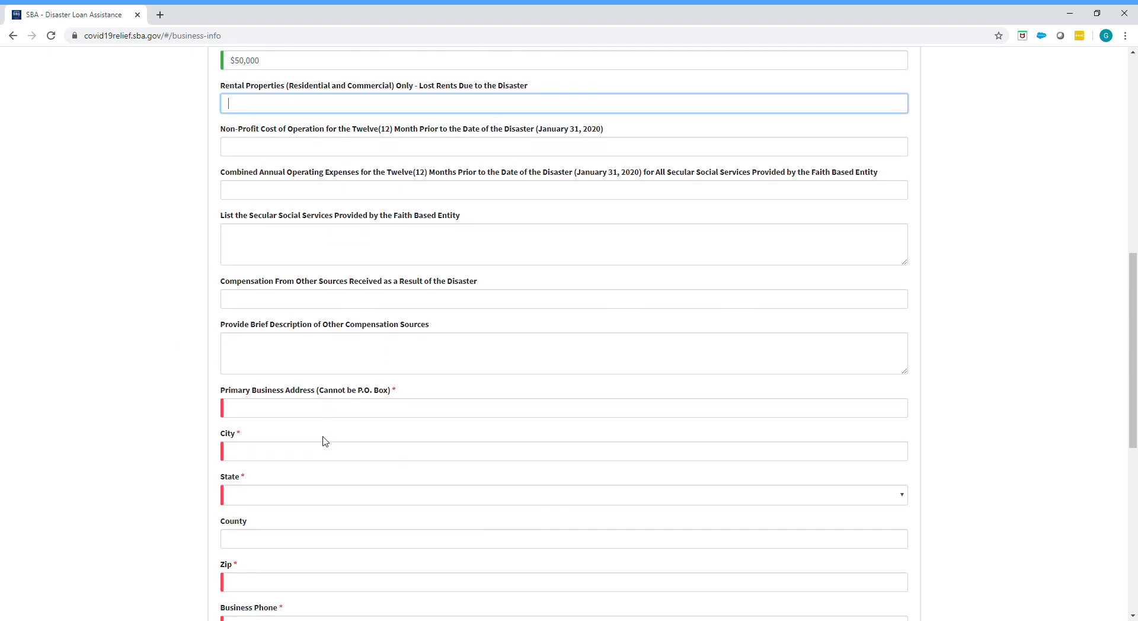
{"action": "left_click", "coordinate": [274, 335]}
{"action": "type", "text": "1"}
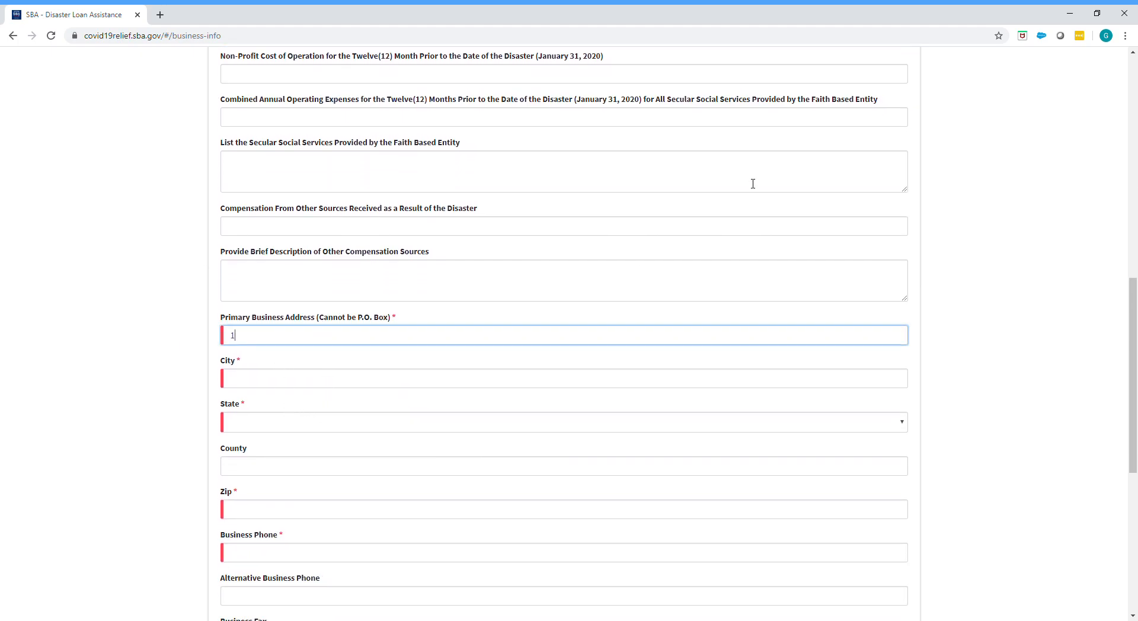
{"action": "type", "text": " Main St."}
{"action": "key", "text": "Tab"}
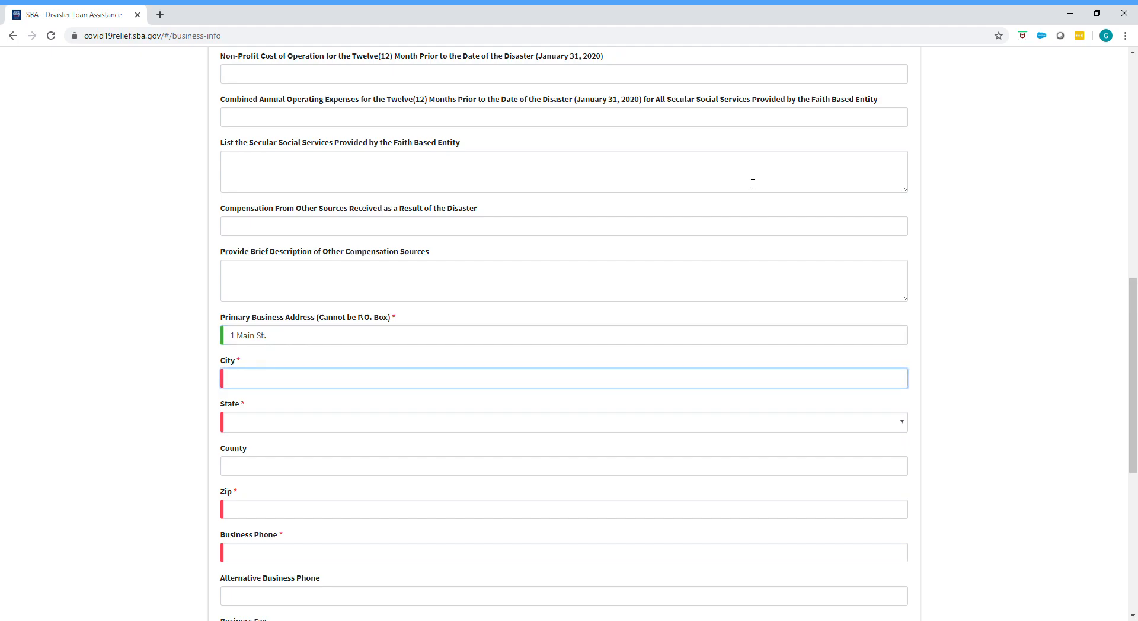
Step: Fill in the business address's city, state and ZIP code, leaving the county blank
{"action": "type", "text": "Irvine"}
{"action": "key", "text": "Tab"}
{"action": "key", "text": "c"}
{"action": "key", "text": "Tab"}
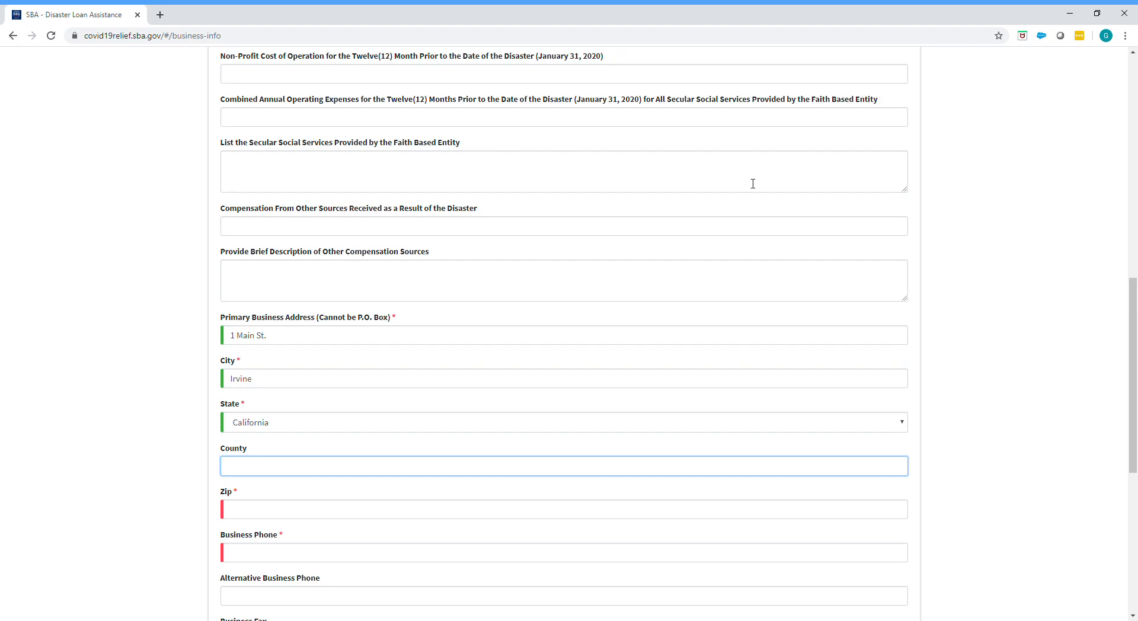
{"action": "key", "text": "Tab"}
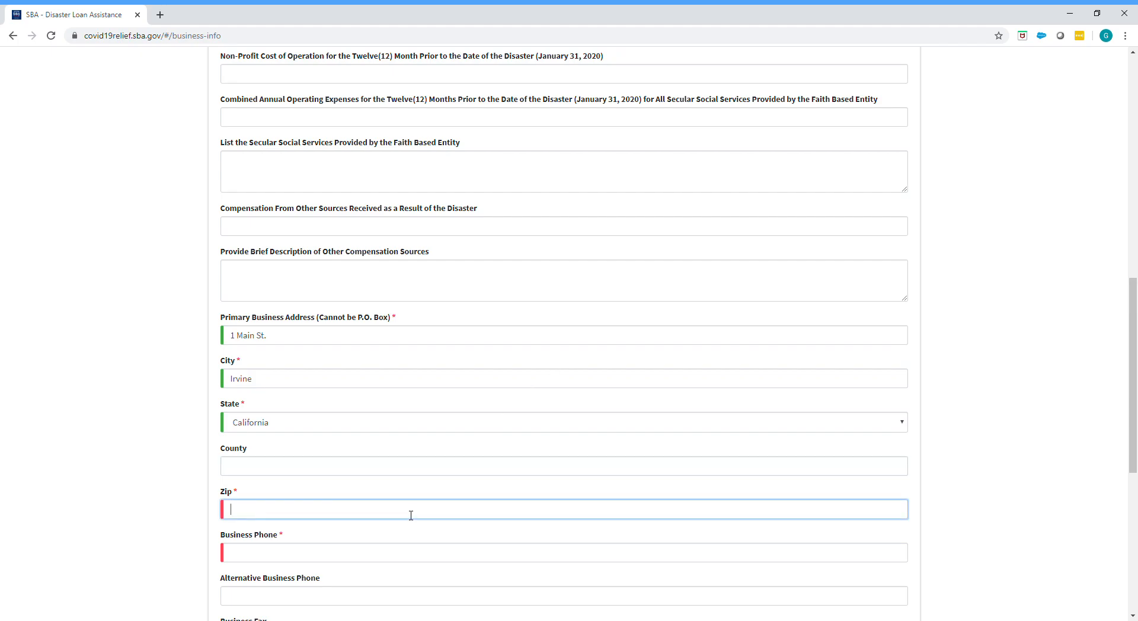
{"action": "type", "text": "92614"}
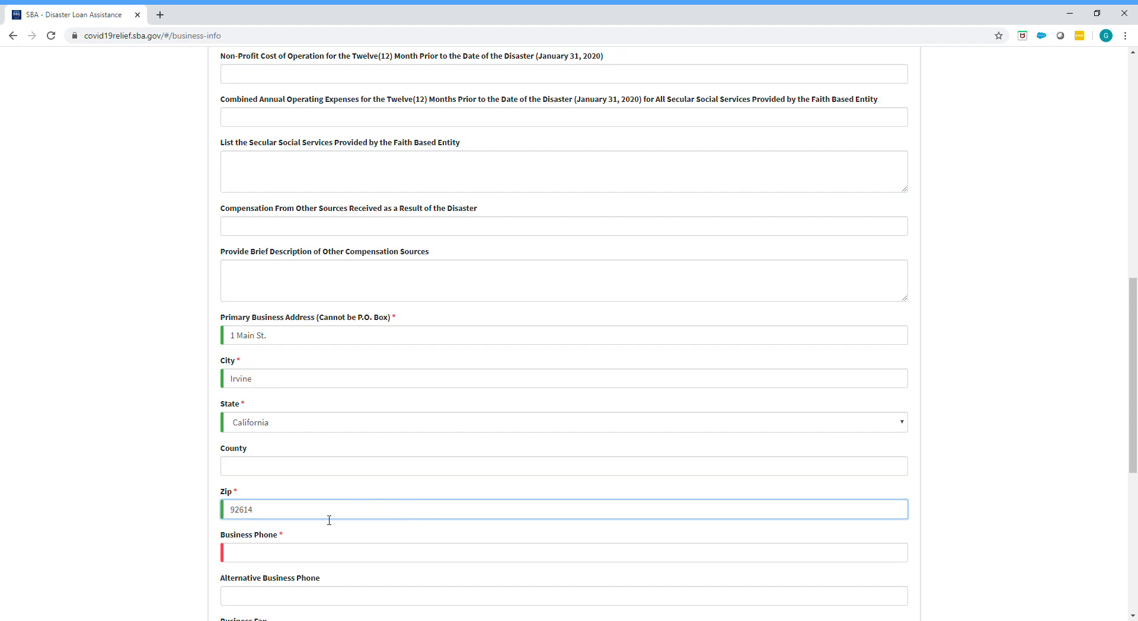
{"action": "left_click", "coordinate": [66, 475]}
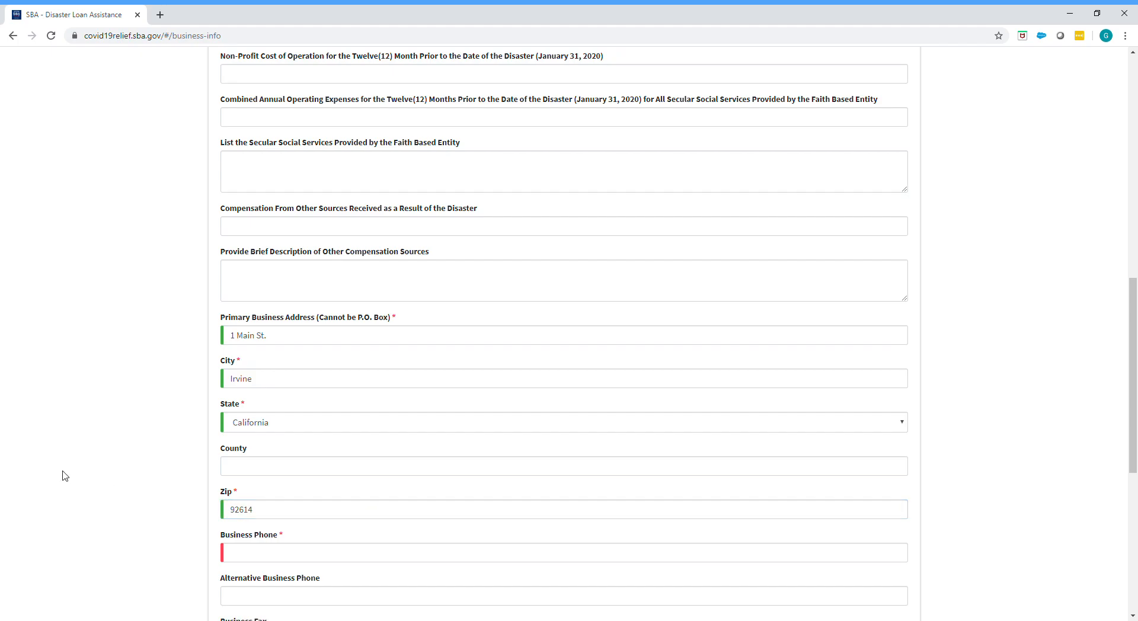
Step: Enter the business phone number and business email address, leaving the alternative phone and fax blank
{"action": "scroll", "coordinate": [66, 476], "scroll_direction": "down", "scroll_amount": 1}
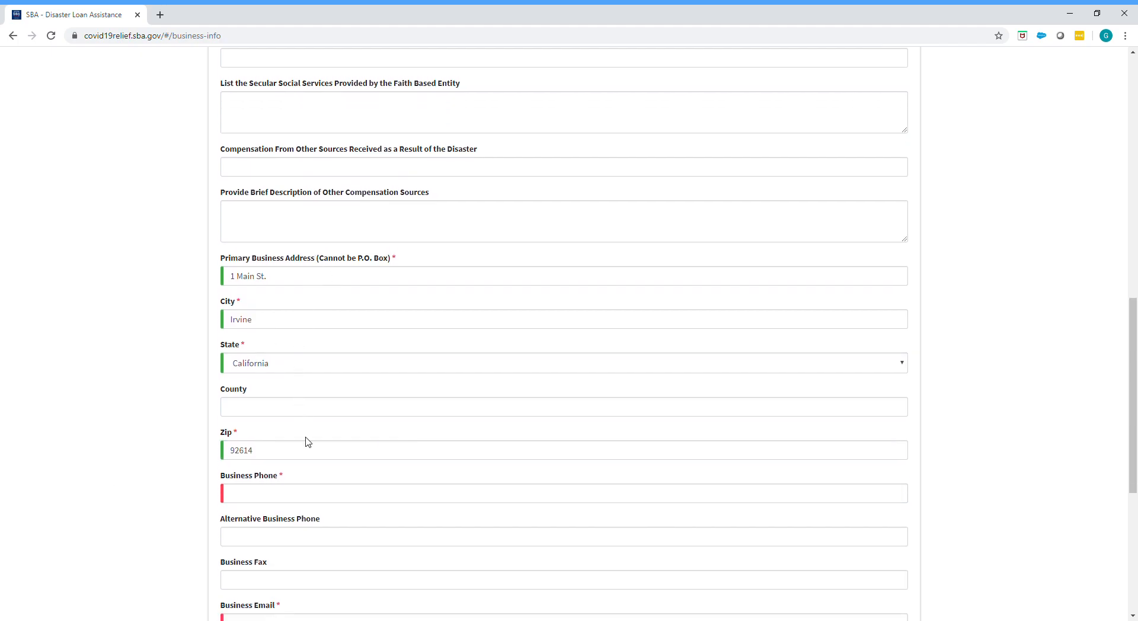
{"action": "left_click", "coordinate": [282, 500]}
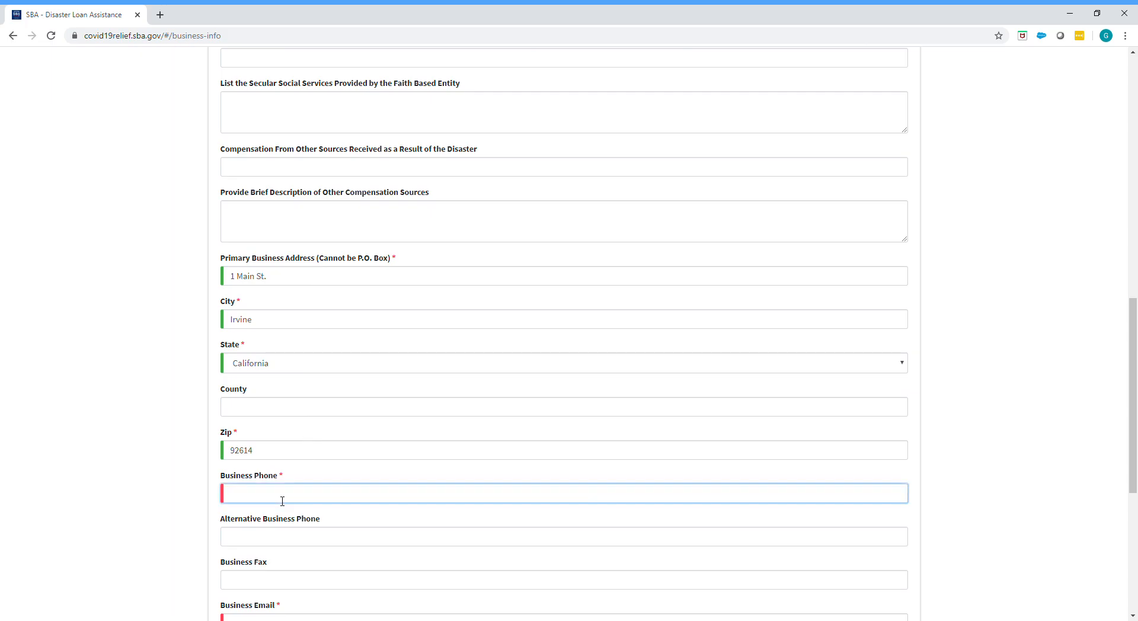
{"action": "type", "text": "(555)-55"}
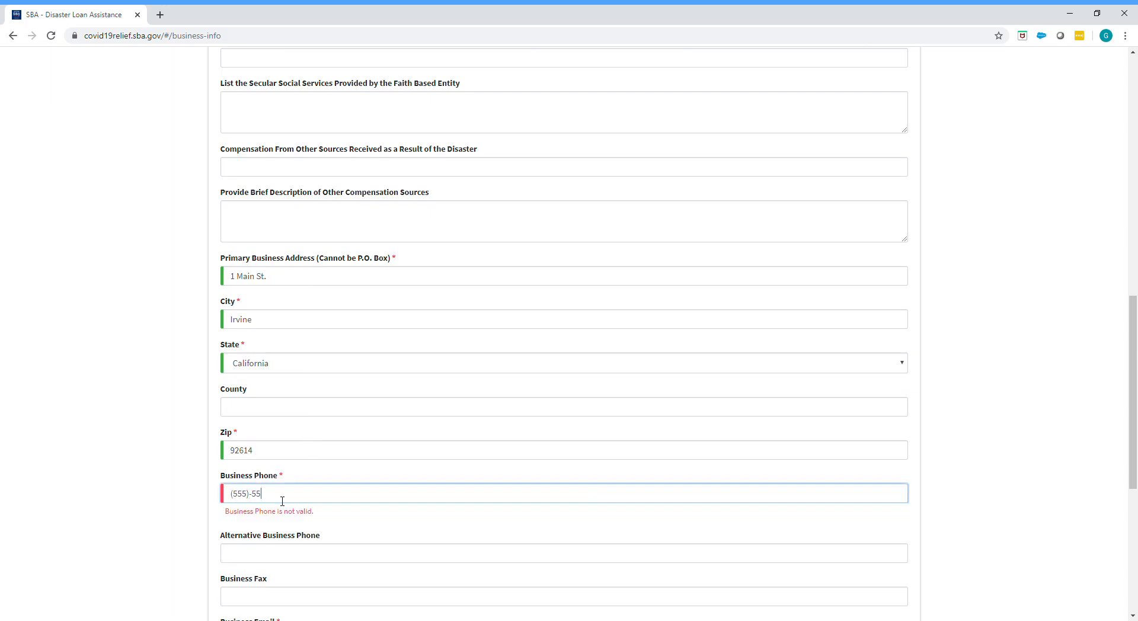
{"action": "type", "text": "5-5555"}
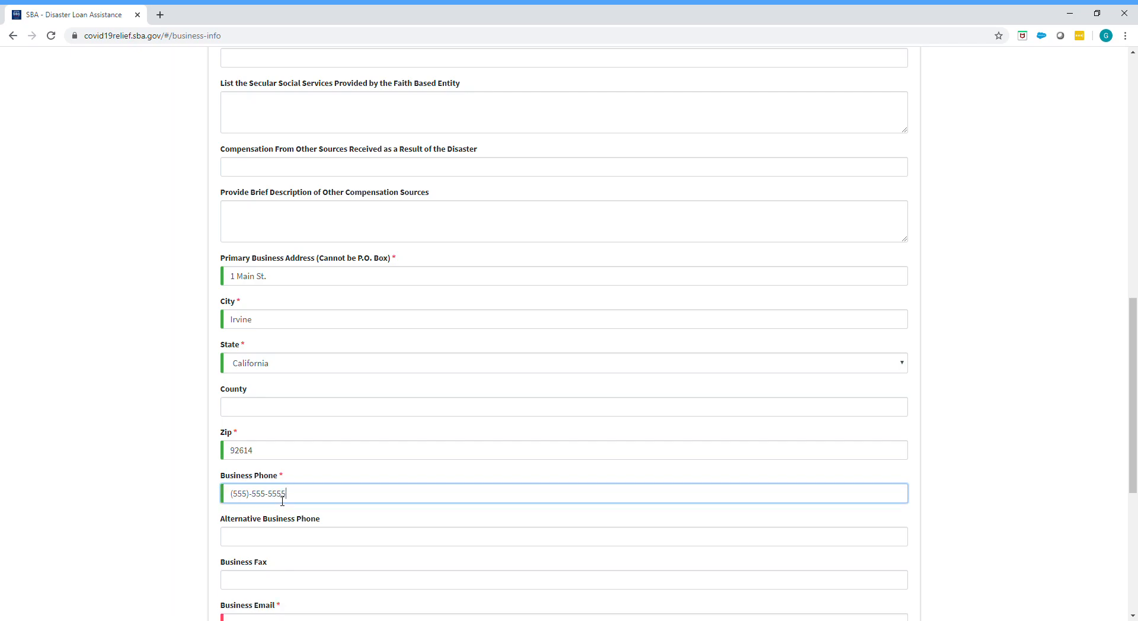
{"action": "scroll", "coordinate": [282, 500], "scroll_direction": "down", "scroll_amount": 2}
{"action": "left_click", "coordinate": [295, 511]}
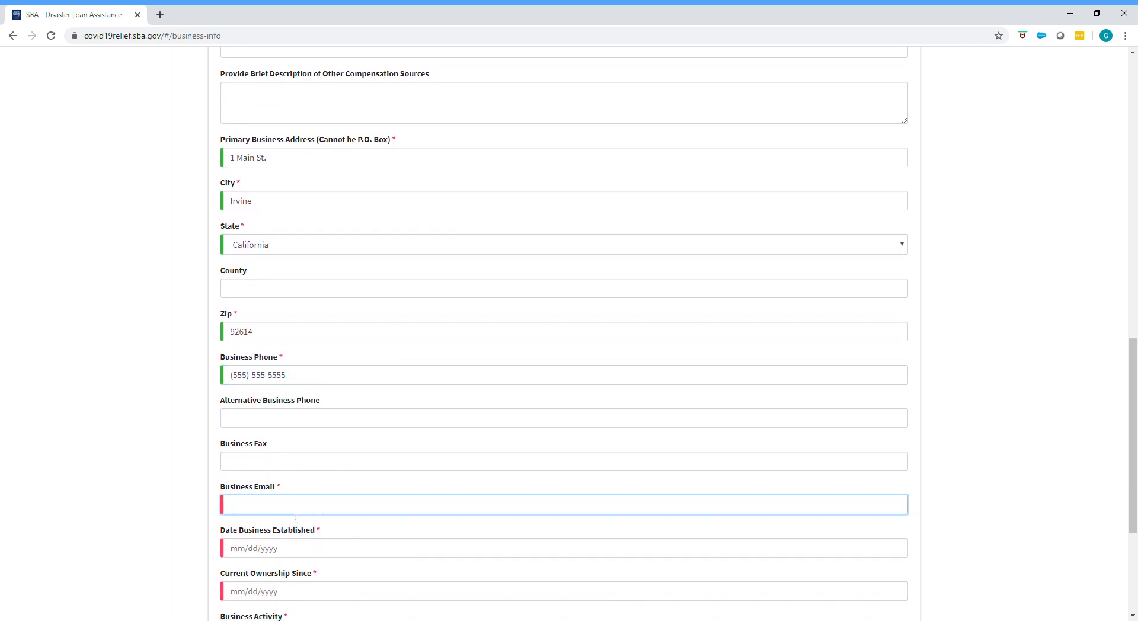
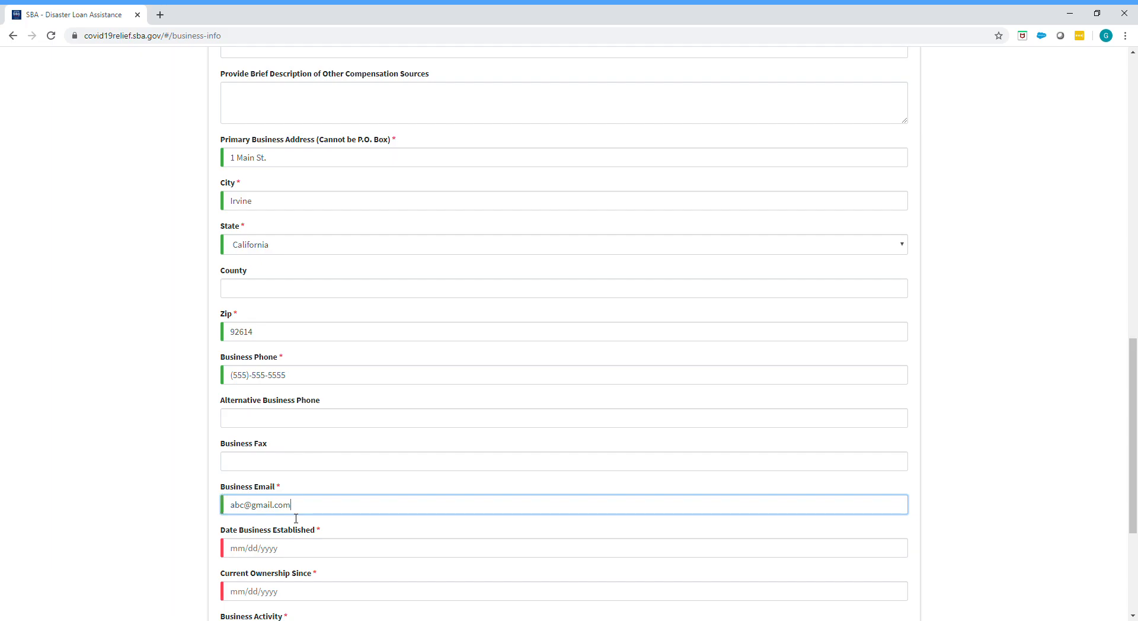
Step: Set both the date the business was established and the current ownership date to 03/05/2010
{"action": "scroll", "coordinate": [296, 518], "scroll_direction": "down", "scroll_amount": 1}
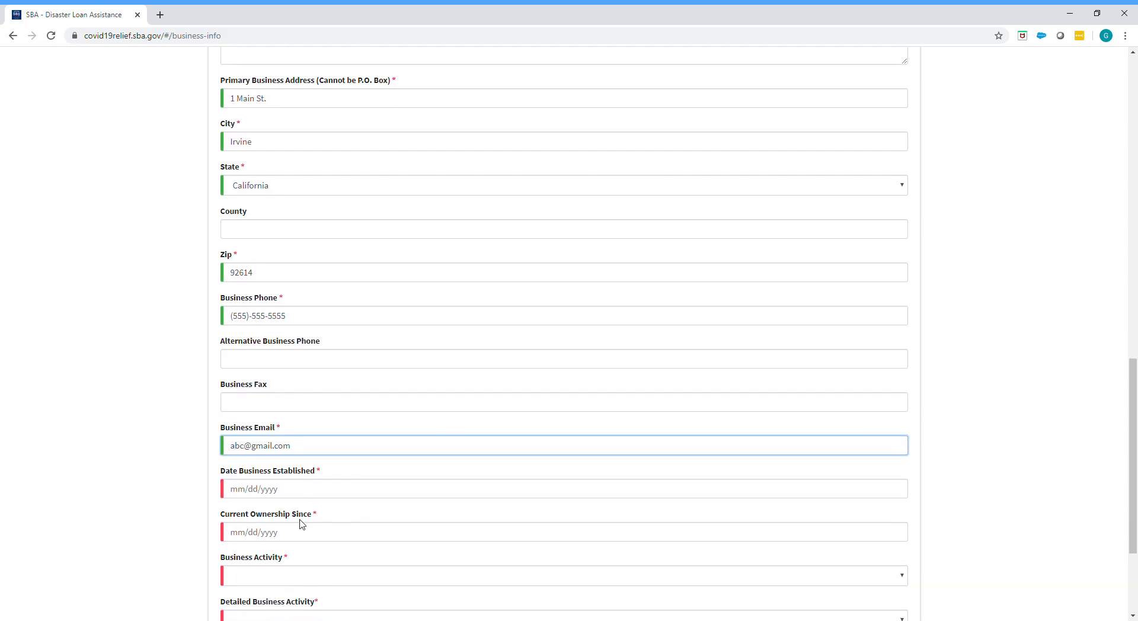
{"action": "left_click", "coordinate": [286, 494]}
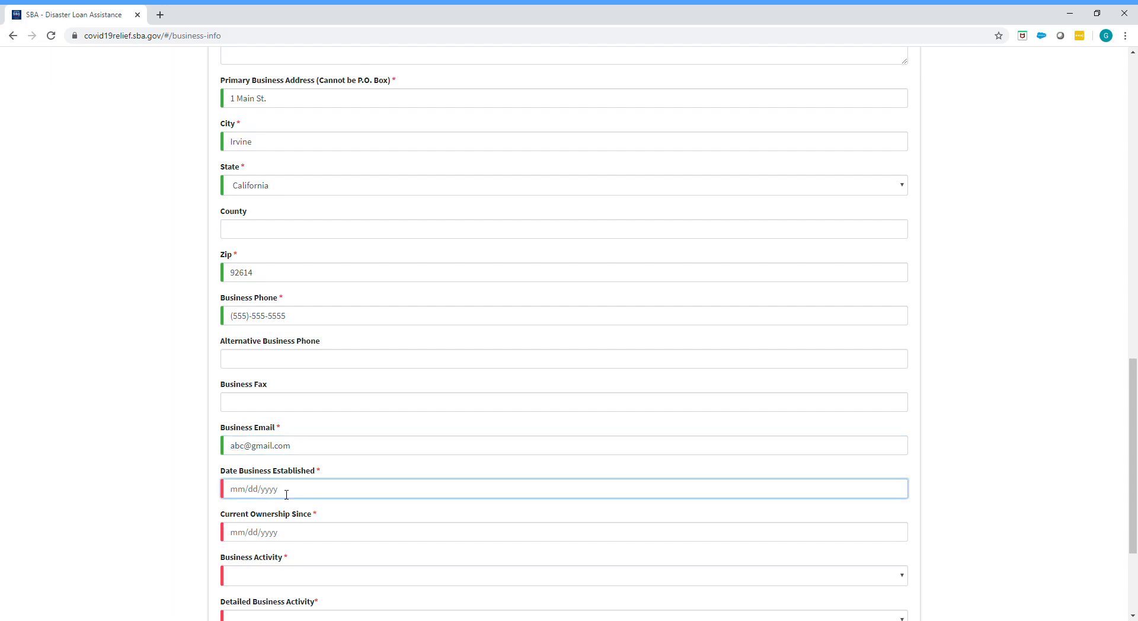
{"action": "scroll", "coordinate": [287, 494], "scroll_direction": "down", "scroll_amount": 1}
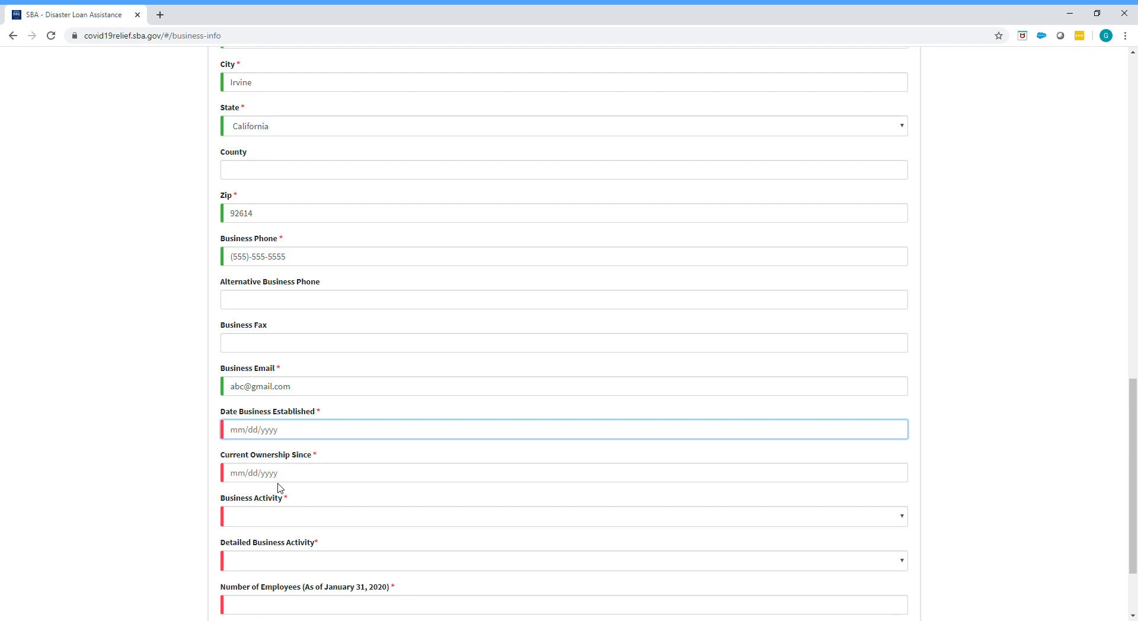
{"action": "type", "text": "03/05/2010"}
{"action": "key", "text": "Tab"}
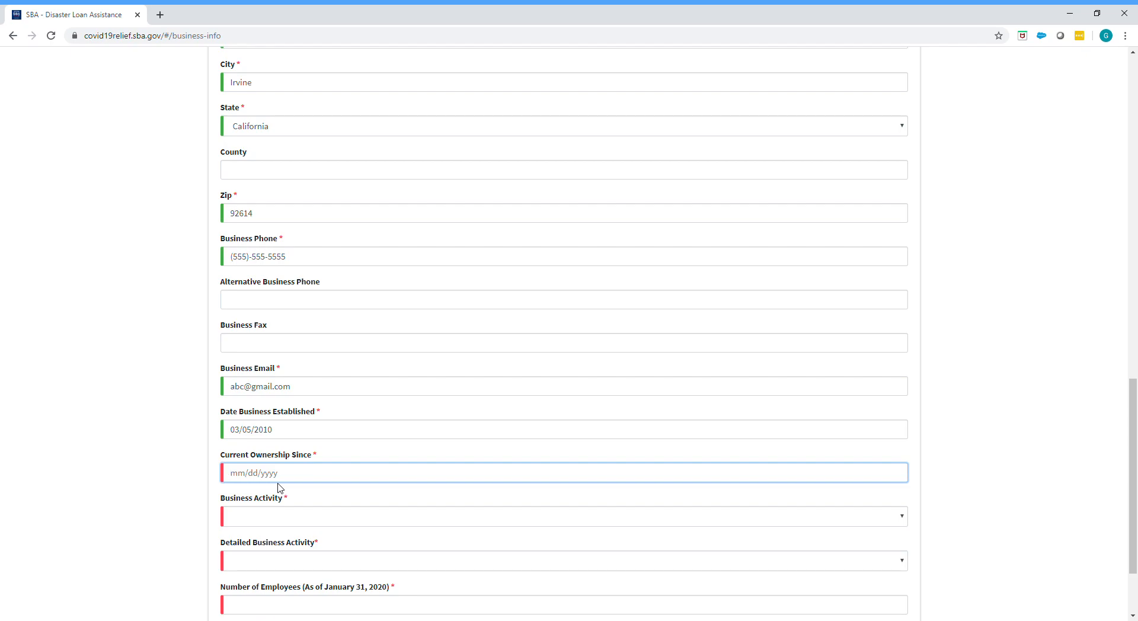
{"action": "type", "text": "03/05/2010"}
Step: Set the business activity to Construction & Contractors and the detailed business activity to Construction Contractors
{"action": "scroll", "coordinate": [279, 487], "scroll_direction": "down", "scroll_amount": 2}
{"action": "left_click", "coordinate": [255, 413]}
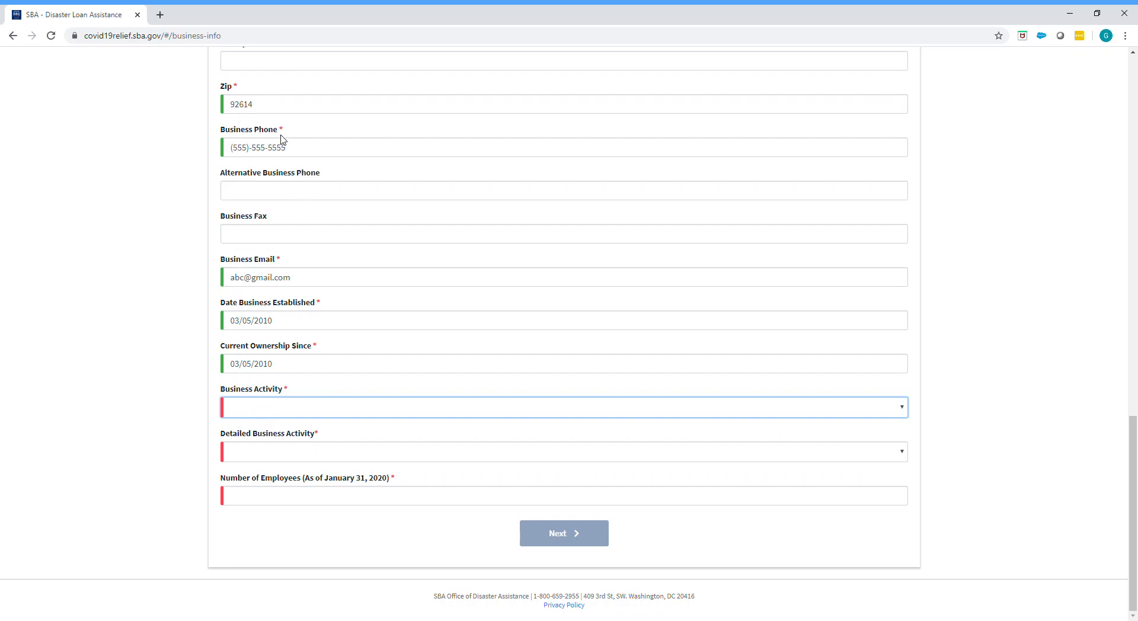
{"action": "key", "text": "c"}
{"action": "left_click", "coordinate": [252, 456]}
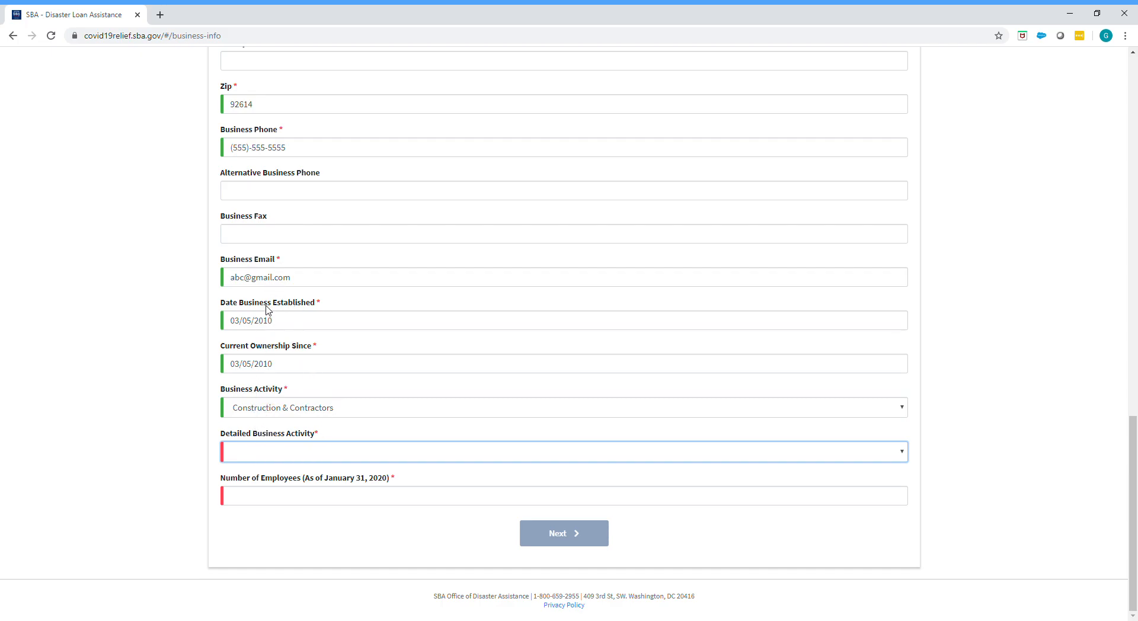
{"action": "left_click", "coordinate": [256, 280]}
Step: Set the number of employees as of January 31, 2020 to 3 and proceed to the Business Owners Information page
{"action": "left_click", "coordinate": [278, 496]}
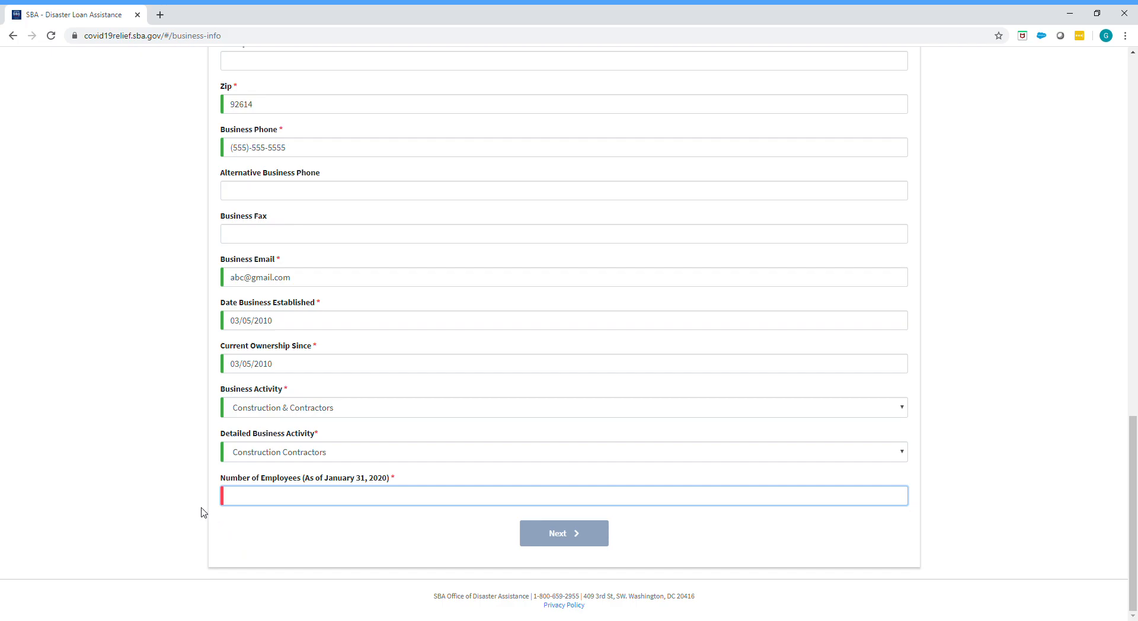
{"action": "type", "text": "3"}
{"action": "left_click", "coordinate": [550, 533]}
Step: Enter the first and last name of Owner/Agent 1 in the individual owner section
{"action": "scroll", "coordinate": [142, 405], "scroll_direction": "down", "scroll_amount": 2}
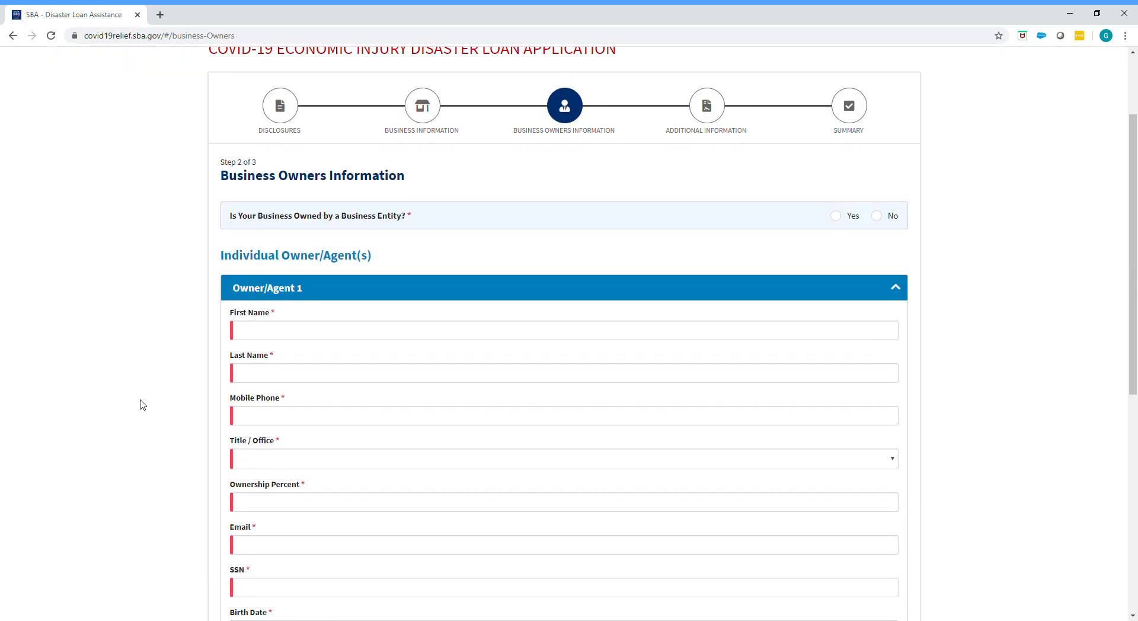
{"action": "scroll", "coordinate": [142, 405], "scroll_direction": "down", "scroll_amount": 2}
{"action": "scroll", "coordinate": [142, 404], "scroll_direction": "down", "scroll_amount": 4}
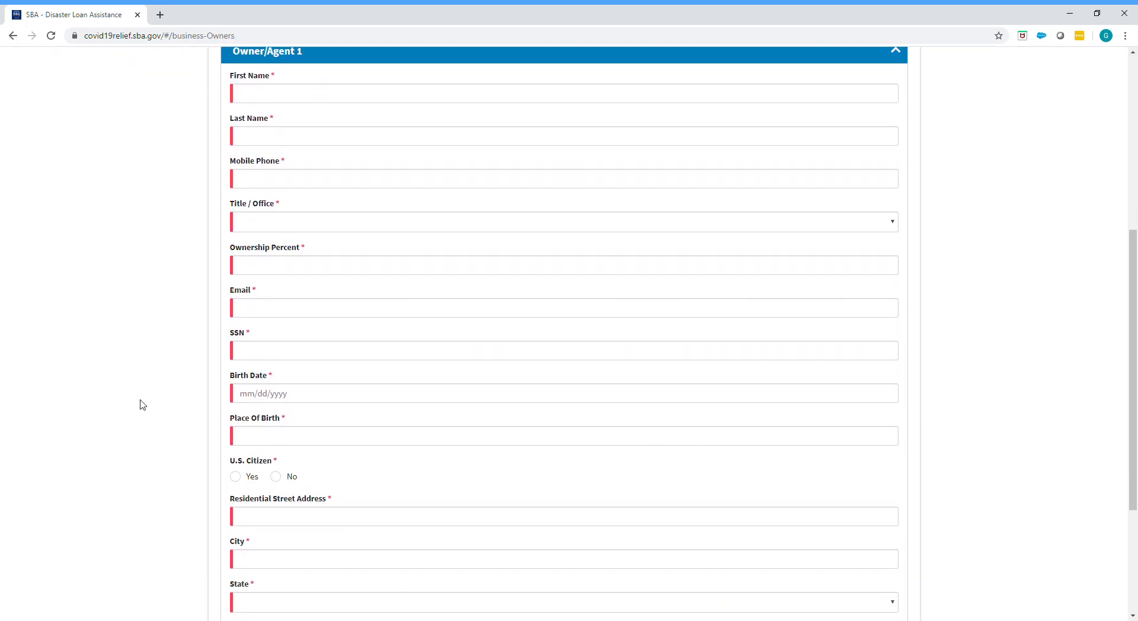
{"action": "scroll", "coordinate": [142, 404], "scroll_direction": "up", "scroll_amount": 2}
{"action": "scroll", "coordinate": [142, 405], "scroll_direction": "up", "scroll_amount": 1}
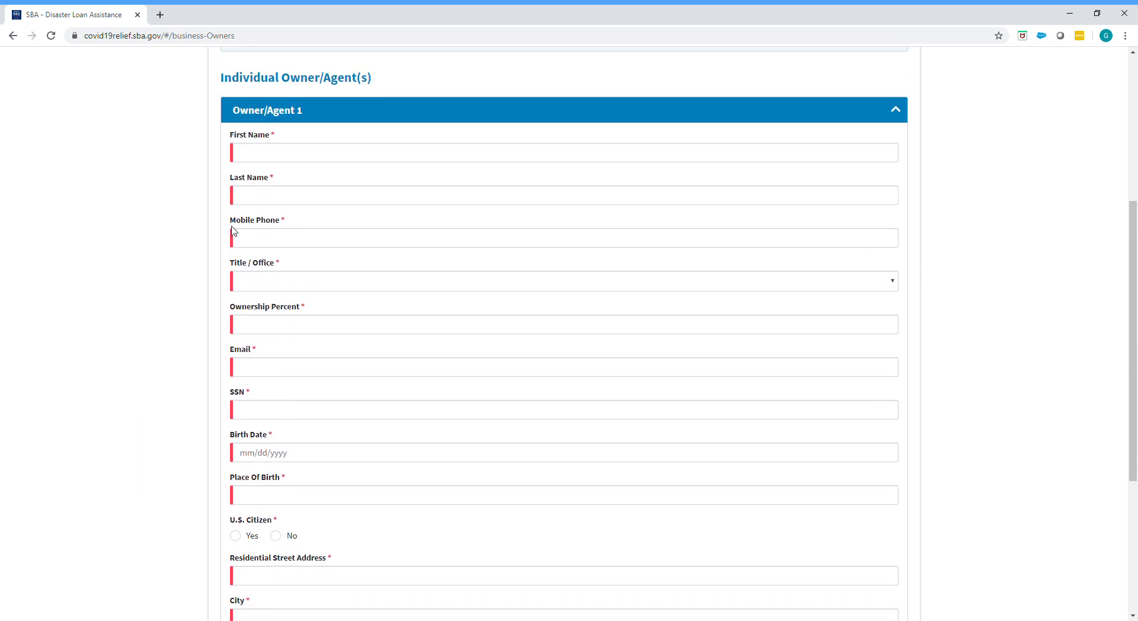
{"action": "left_click", "coordinate": [278, 152]}
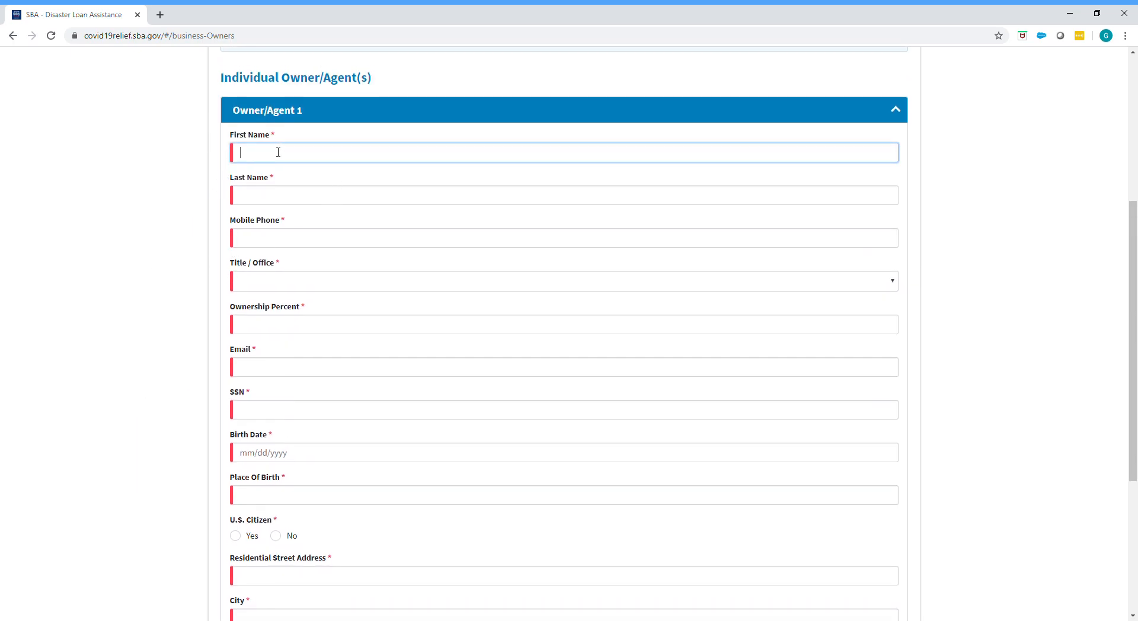
{"action": "type", "text": "asf"}
{"action": "key", "text": "Tab"}
{"action": "type", "text": "asdf"}
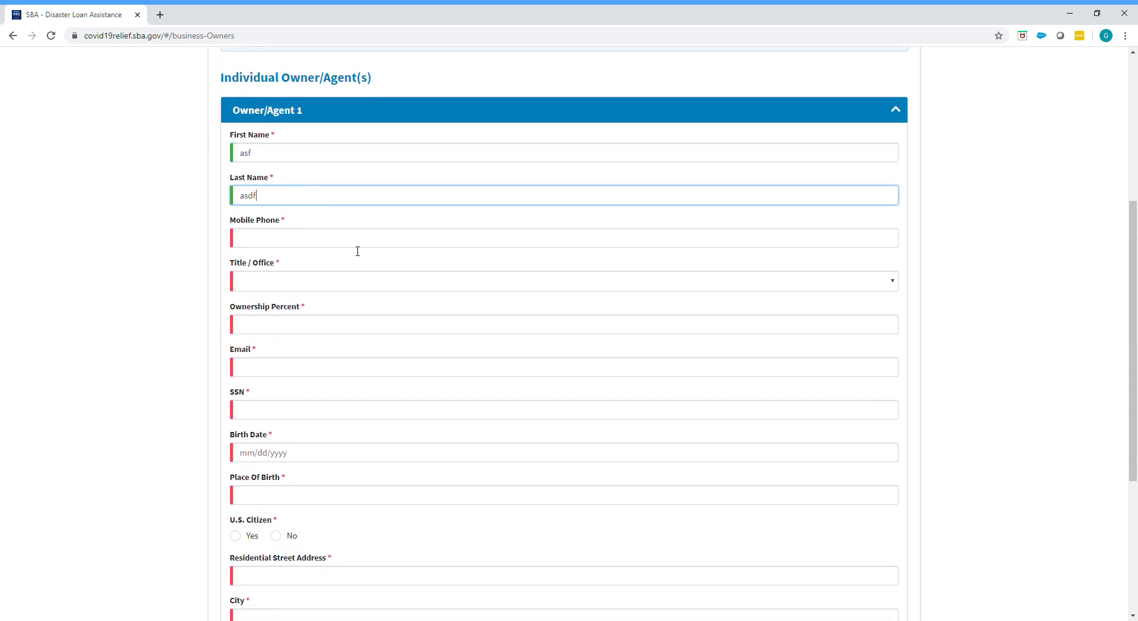
Step: Enter the mobile phone number of Owner/Agent 1 in the (XXX)-XXX-XXXX format
{"action": "key", "text": "Tab"}
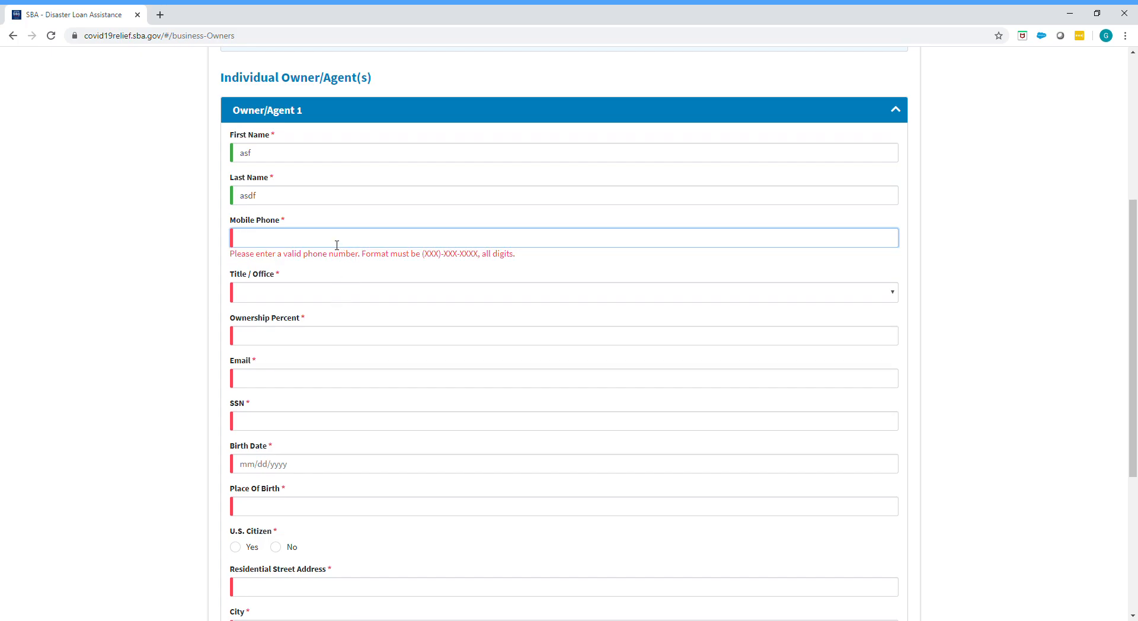
Step: Set the title of Owner/Agent 1 to CEO and the ownership percent to 100
{"action": "key", "text": "Tab"}
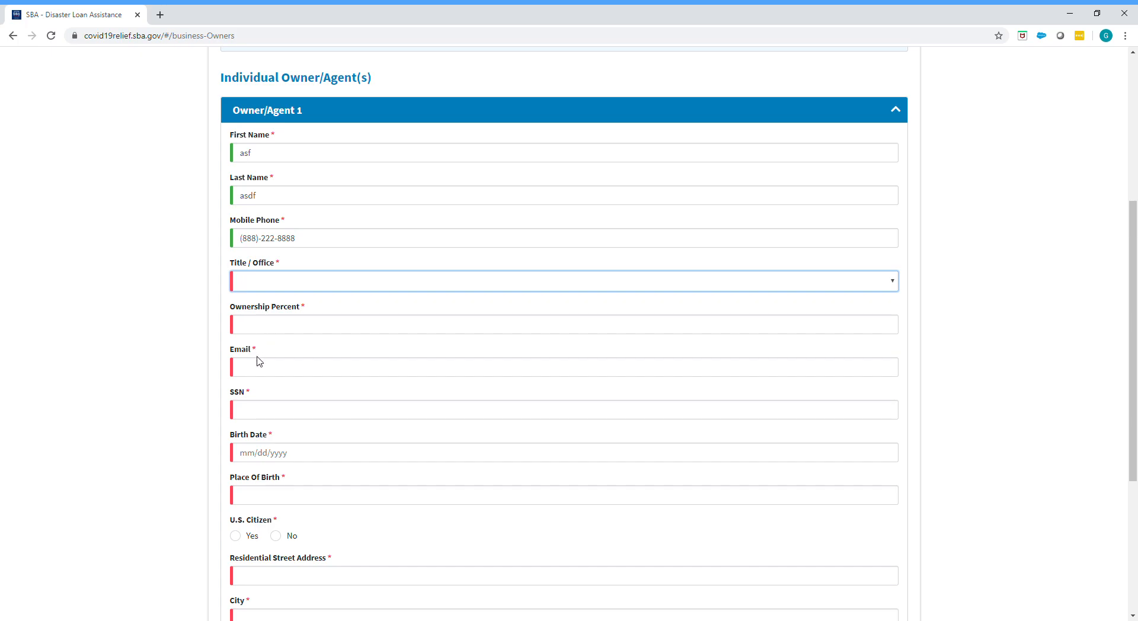
{"action": "key", "text": "c"}
{"action": "left_click", "coordinate": [277, 325]}
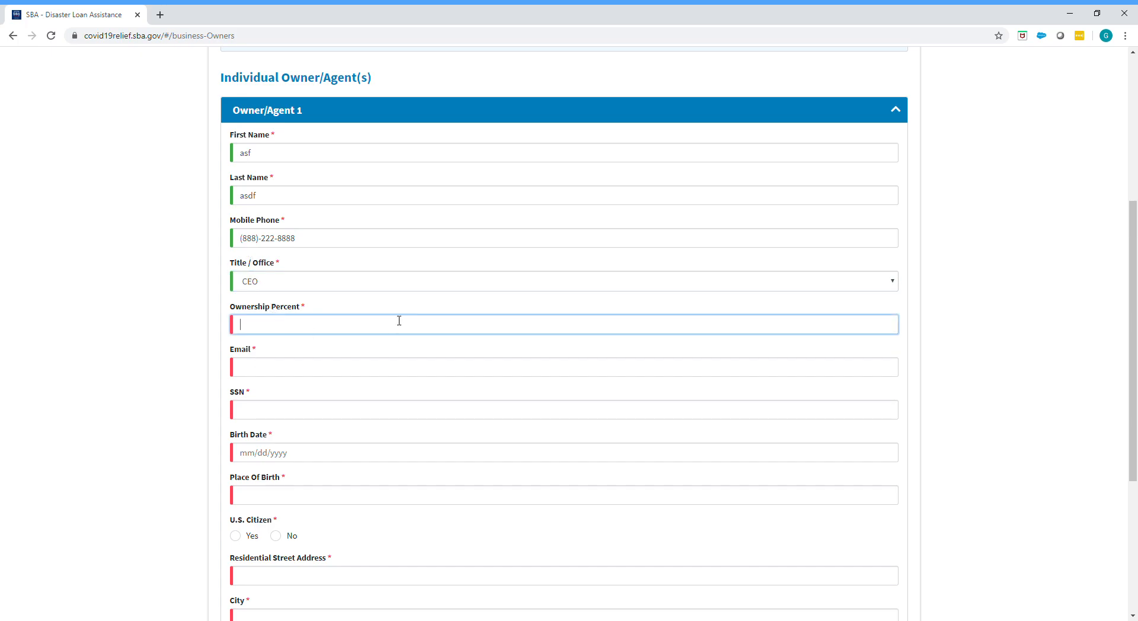
{"action": "type", "text": "100"}
Step: Fill in the email address of Owner/Agent 1
{"action": "left_click", "coordinate": [318, 367]}
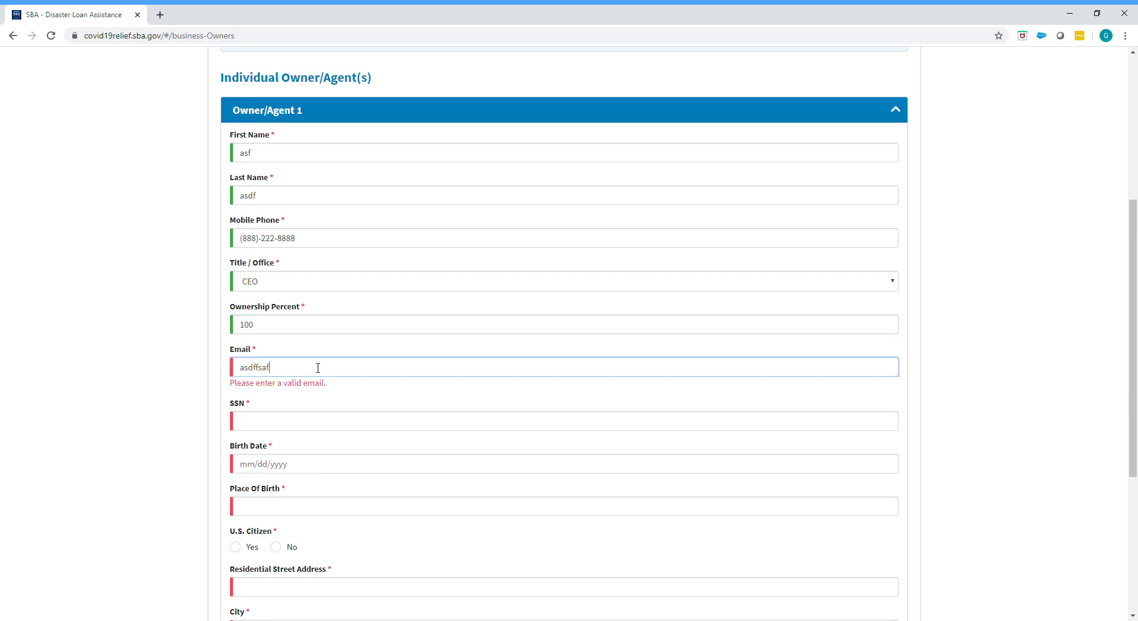
Step: Enter the Social Security number and birth date of Owner/Agent 1 in the SSN and Birth Date fields
{"action": "left_click", "coordinate": [303, 411]}
{"action": "type", "text": "444"}
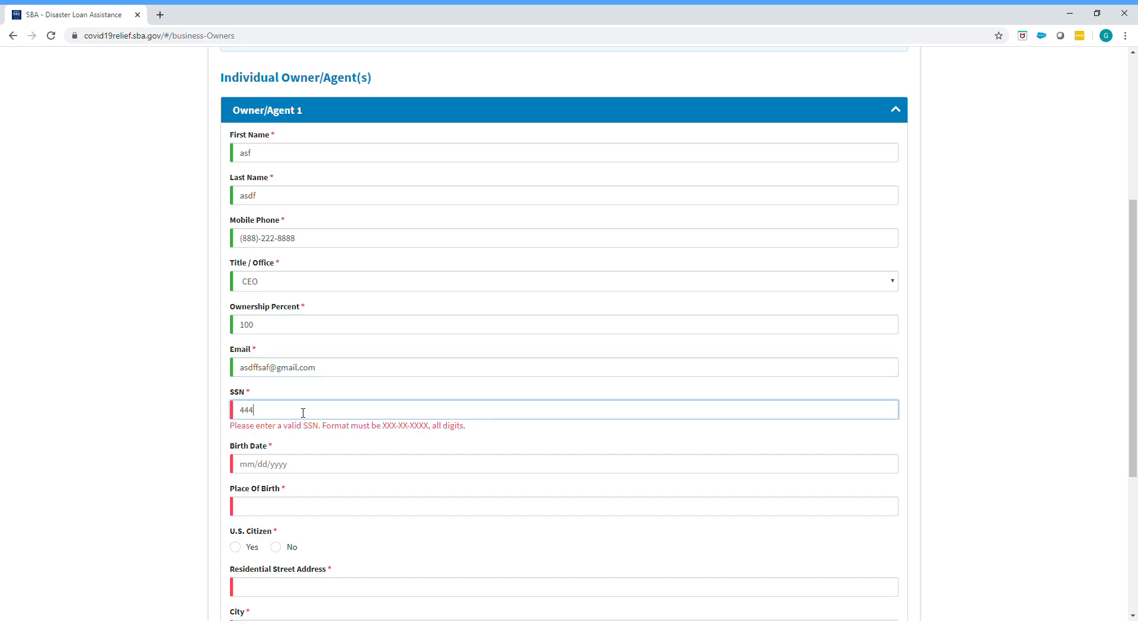
{"action": "type", "text": "-44-4444"}
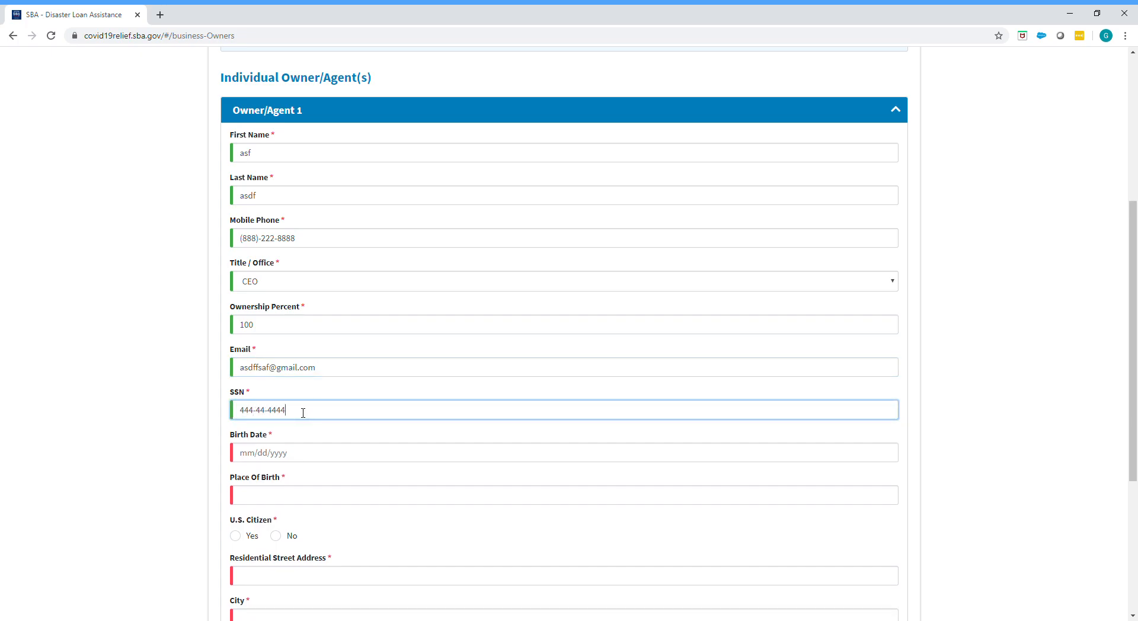
{"action": "left_click", "coordinate": [269, 461]}
{"action": "type", "text": "04"}
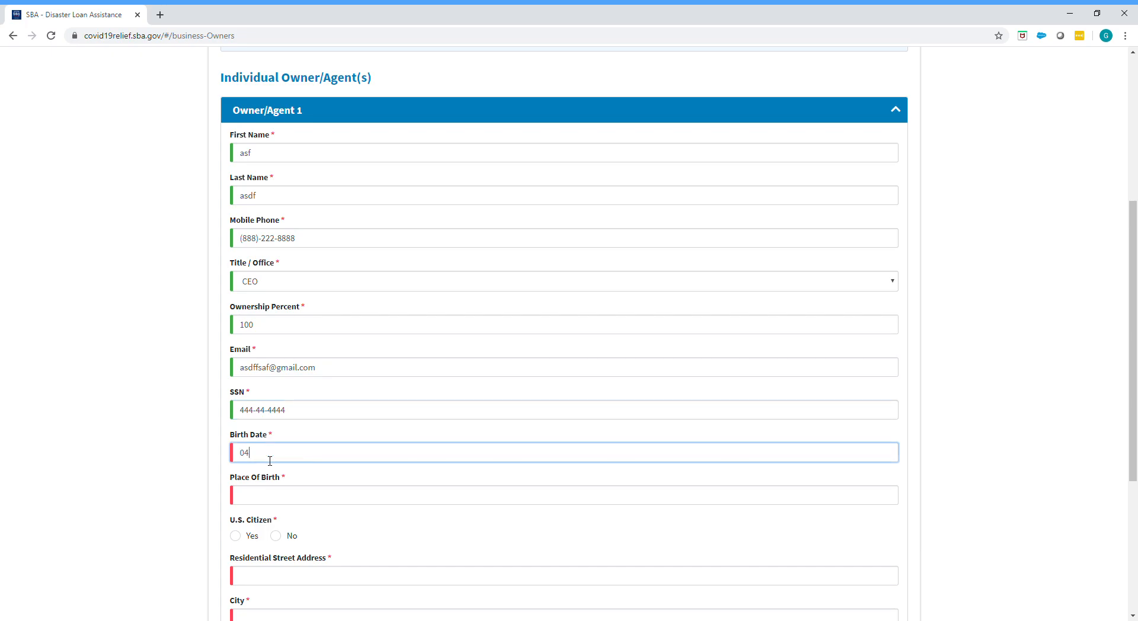
{"action": "type", "text": "/23/1960"}
{"action": "left_click", "coordinate": [255, 497]}
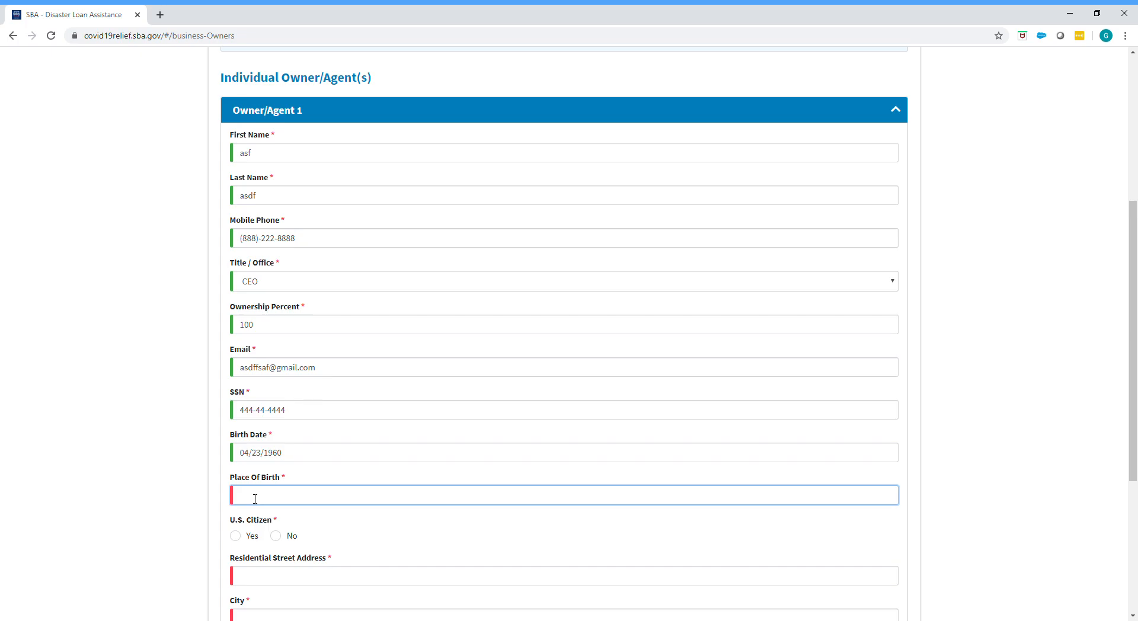
Step: Set the place of birth of Owner/Agent 1 to Los Angeles and answer Yes for U.S. citizen
{"action": "type", "text": "Los Angeles"}
{"action": "left_click", "coordinate": [236, 536]}
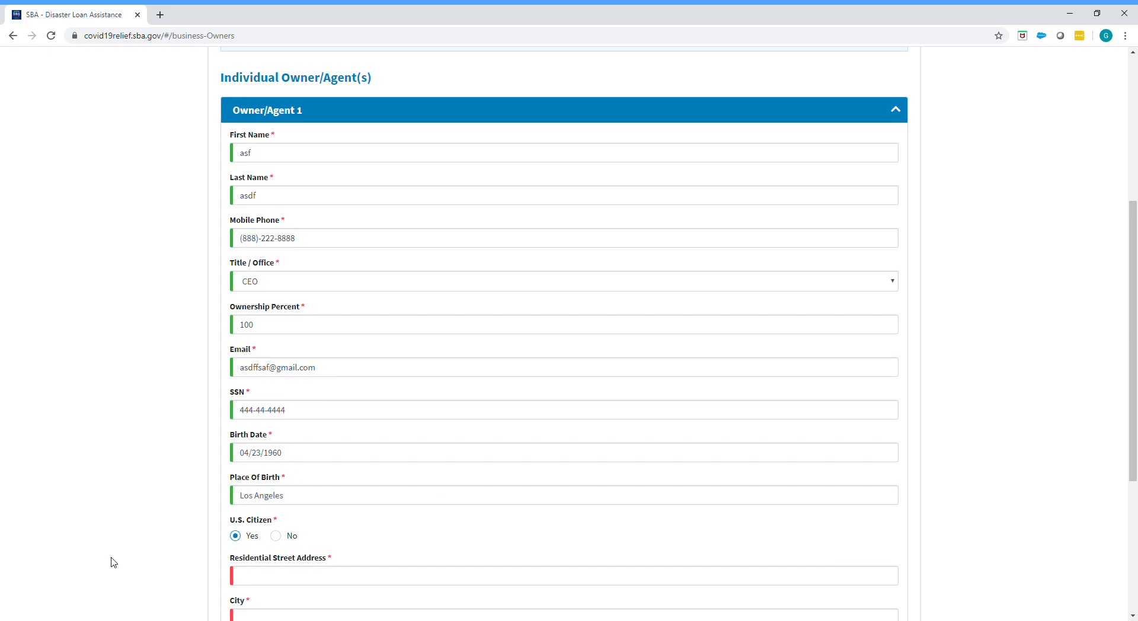
Step: Fill in the residential street address, city and ZIP of Owner/Agent 1, with California as the state
{"action": "scroll", "coordinate": [112, 560], "scroll_direction": "down", "scroll_amount": 2}
{"action": "scroll", "coordinate": [113, 560], "scroll_direction": "down", "scroll_amount": 3}
{"action": "left_click", "coordinate": [302, 312]}
{"action": "type", "text": "asdf"}
{"action": "key", "text": "Tab"}
{"action": "type", "text": "asdf"}
{"action": "key", "text": "Tab"}
{"action": "key", "text": "Down"}
{"action": "left_click", "coordinate": [312, 444]}
{"action": "left_click", "coordinate": [287, 398]}
{"action": "key", "text": "c"}
{"action": "left_click", "coordinate": [279, 445]}
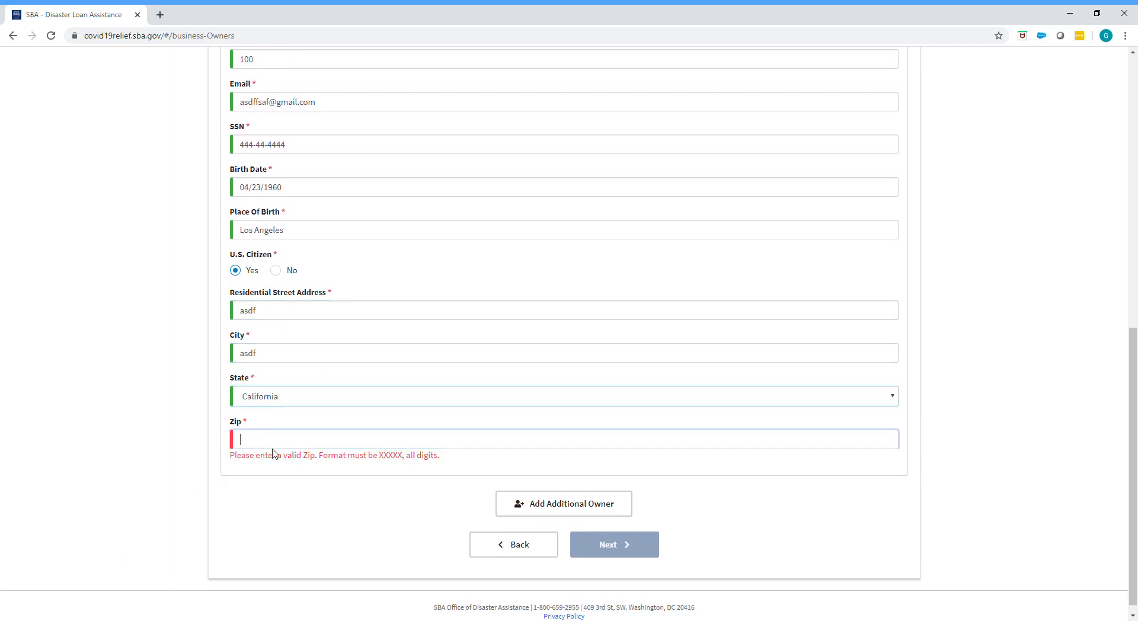
{"action": "type", "text": "48984"}
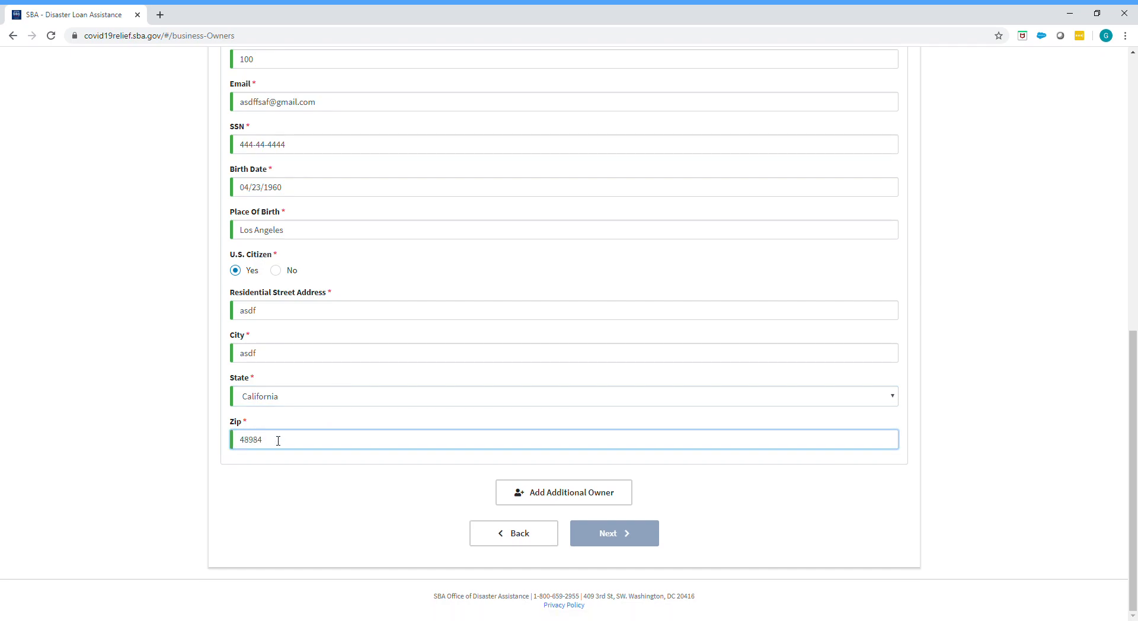
Step: Answer No to the question whether the business is owned by a business entity
{"action": "scroll", "coordinate": [342, 502], "scroll_direction": "up", "scroll_amount": 9}
{"action": "scroll", "coordinate": [342, 504], "scroll_direction": "down", "scroll_amount": 3}
{"action": "scroll", "coordinate": [342, 505], "scroll_direction": "down", "scroll_amount": 6}
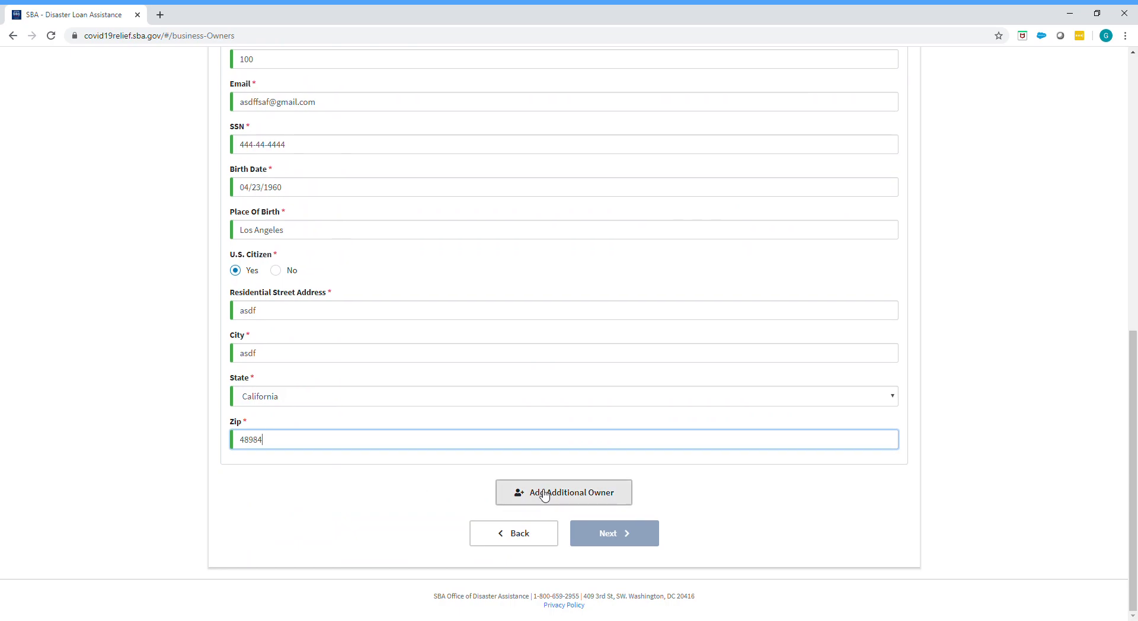
{"action": "scroll", "coordinate": [88, 498], "scroll_direction": "up", "scroll_amount": 9}
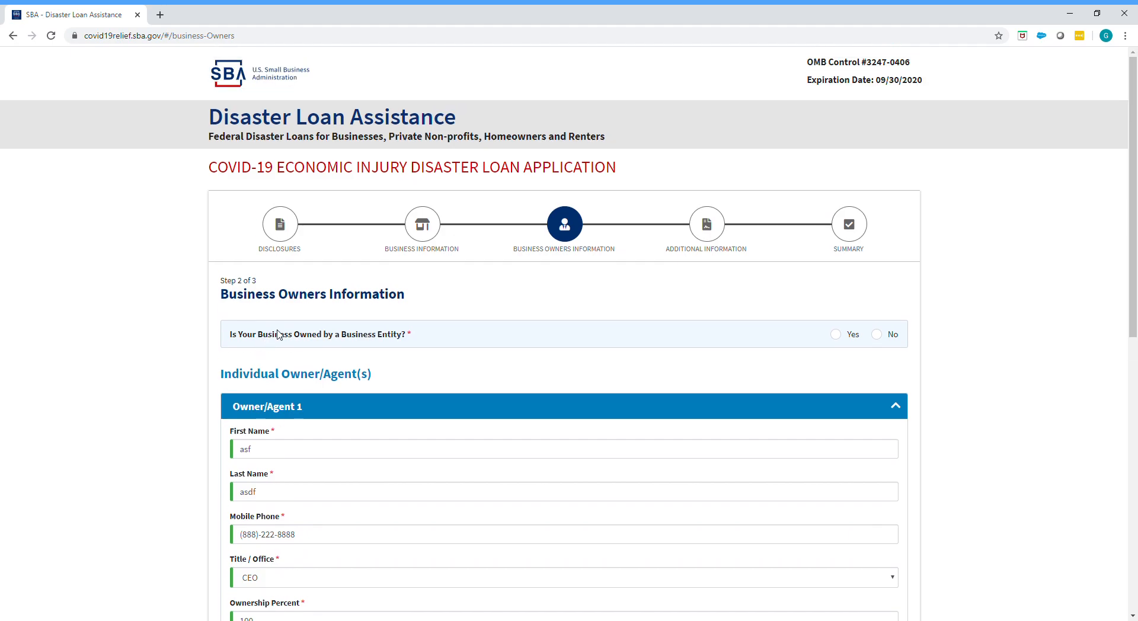
{"action": "left_click", "coordinate": [877, 336]}
Step: Add an additional owner, view the Owner/Agent 2 section and remove that owner again
{"action": "scroll", "coordinate": [586, 464], "scroll_direction": "down", "scroll_amount": 10}
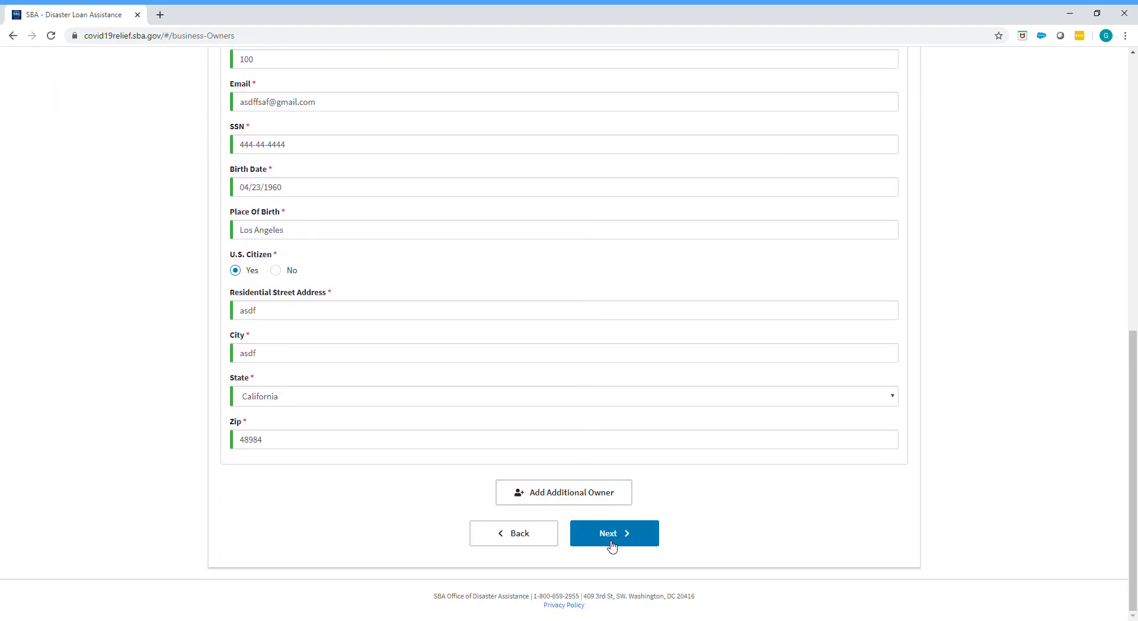
{"action": "left_click", "coordinate": [563, 498]}
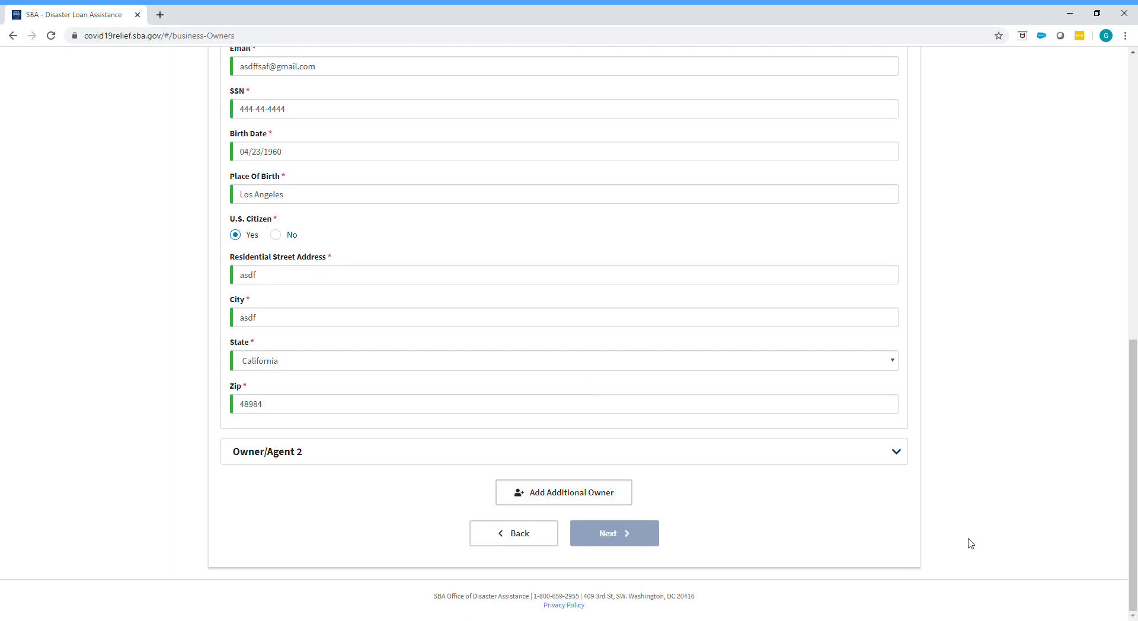
{"action": "left_click", "coordinate": [900, 456]}
{"action": "left_click", "coordinate": [775, 461]}
{"action": "left_click", "coordinate": [856, 457]}
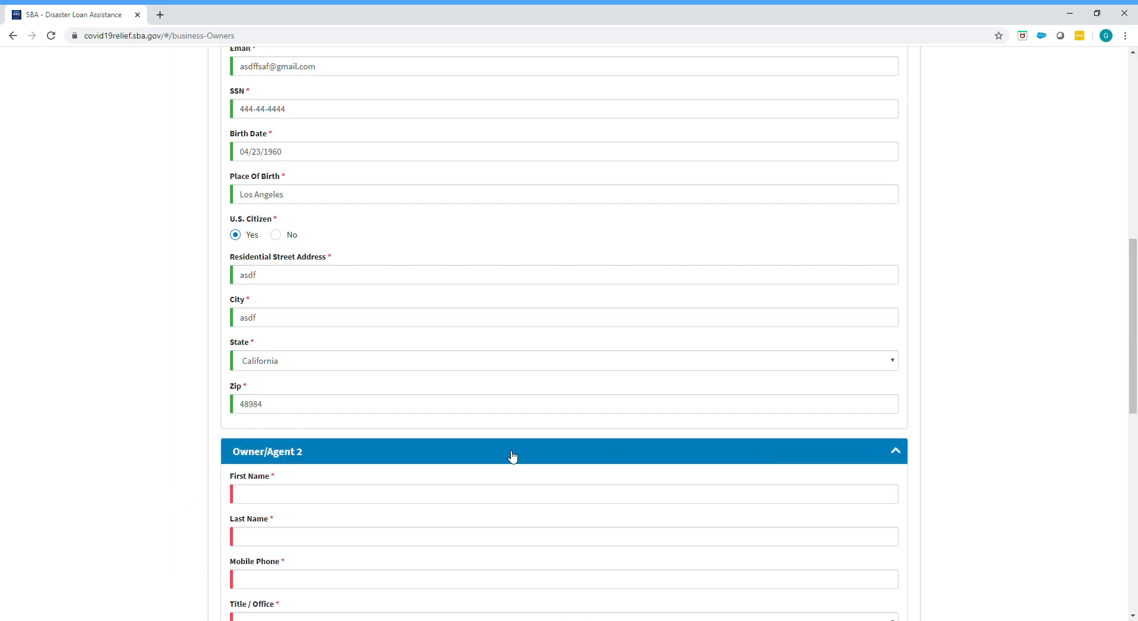
{"action": "scroll", "coordinate": [503, 457], "scroll_direction": "down", "scroll_amount": 11}
{"action": "left_click", "coordinate": [566, 439]}
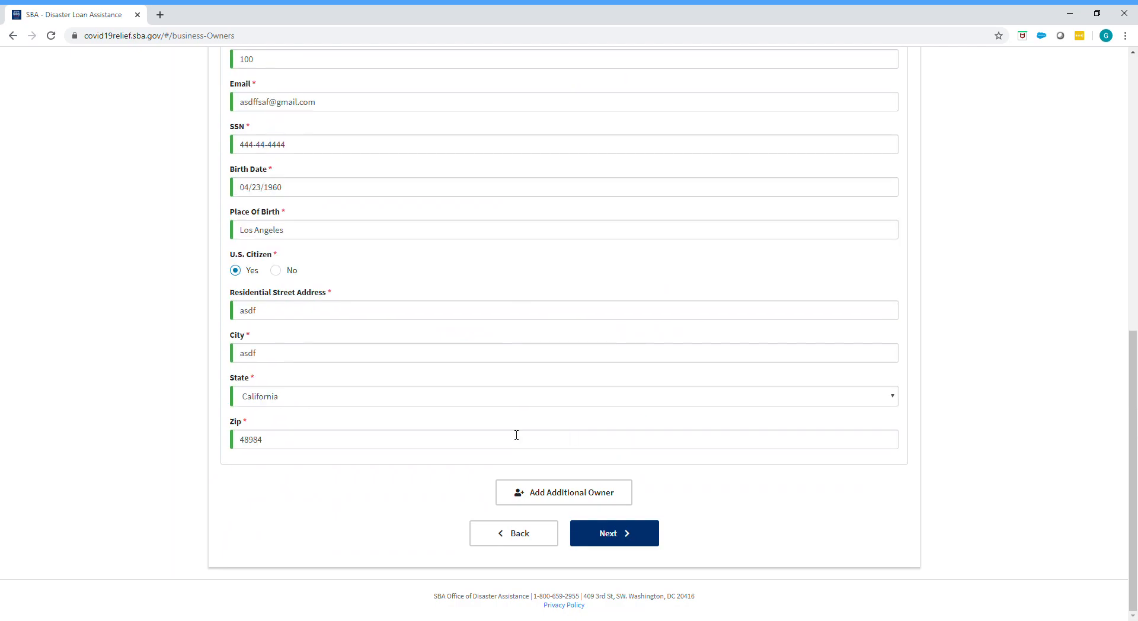
Step: Continue from the completed business owners page to the Additional Information page
{"action": "scroll", "coordinate": [394, 446], "scroll_direction": "up", "scroll_amount": 7}
{"action": "scroll", "coordinate": [393, 447], "scroll_direction": "down", "scroll_amount": 7}
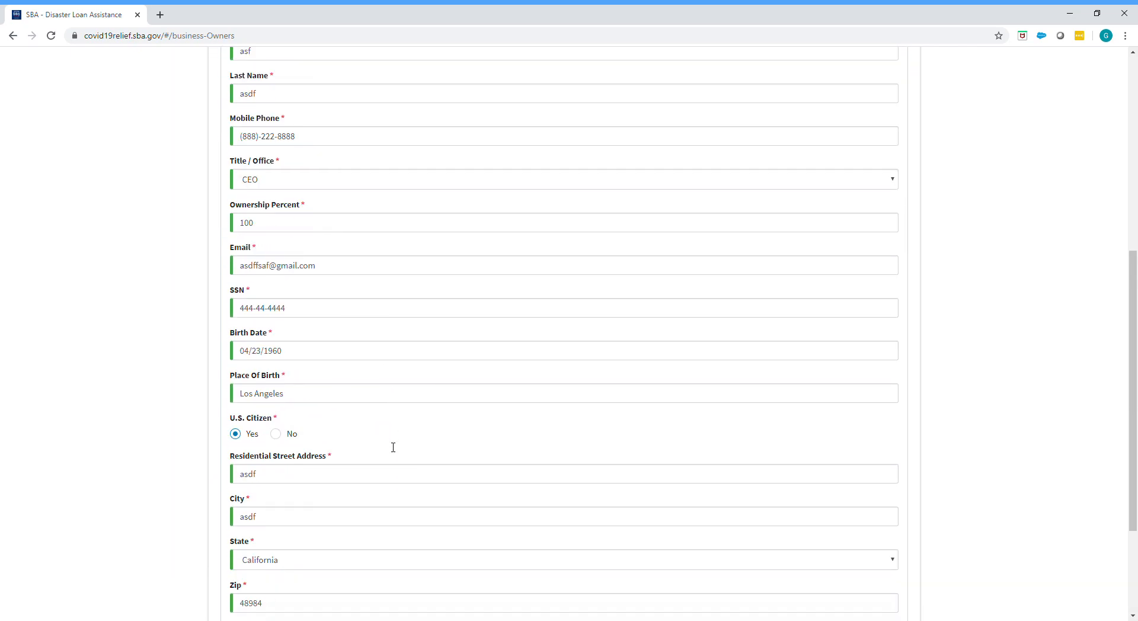
{"action": "left_click", "coordinate": [634, 536]}
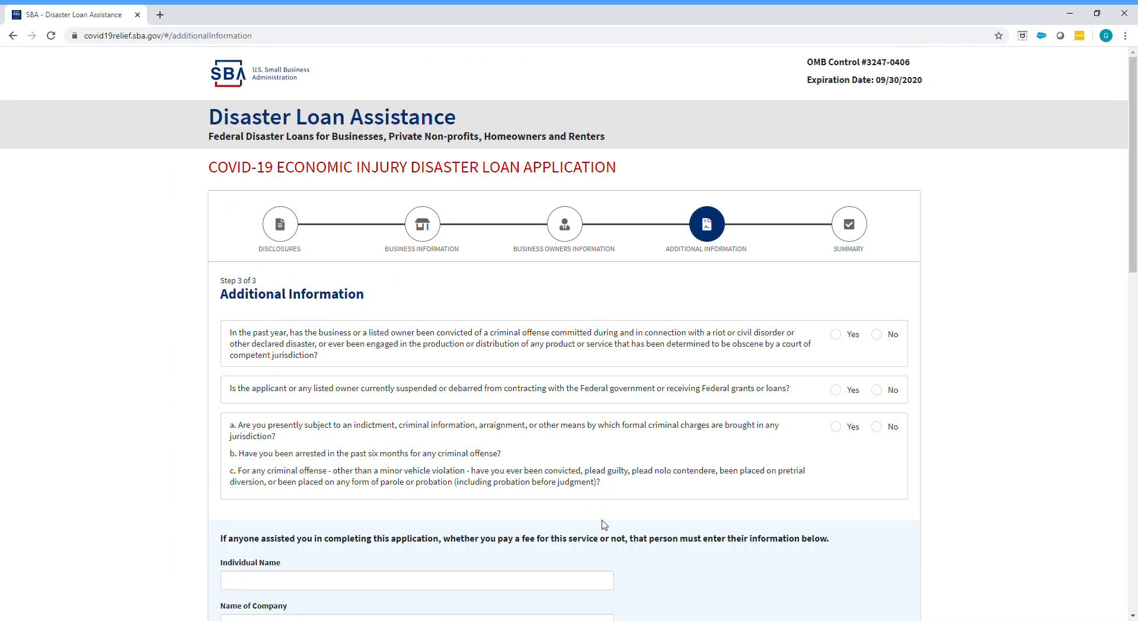
Step: Answer No to the riot or disaster-related conviction question and to the federal suspension or debarment question
{"action": "scroll", "coordinate": [474, 474], "scroll_direction": "down", "scroll_amount": 3}
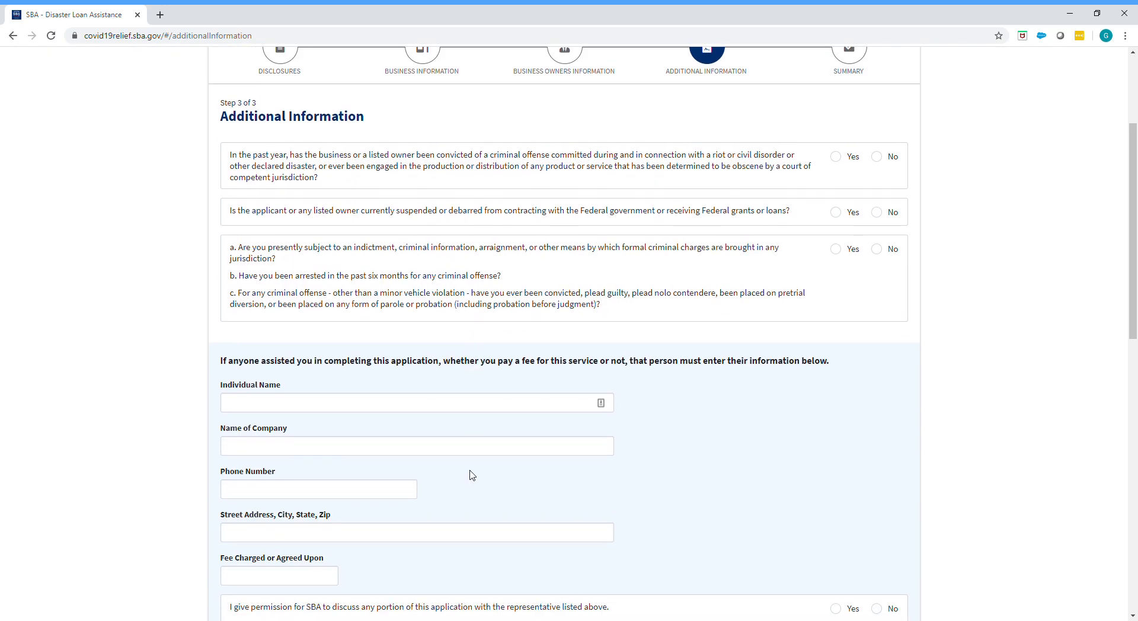
{"action": "scroll", "coordinate": [472, 476], "scroll_direction": "down", "scroll_amount": 1}
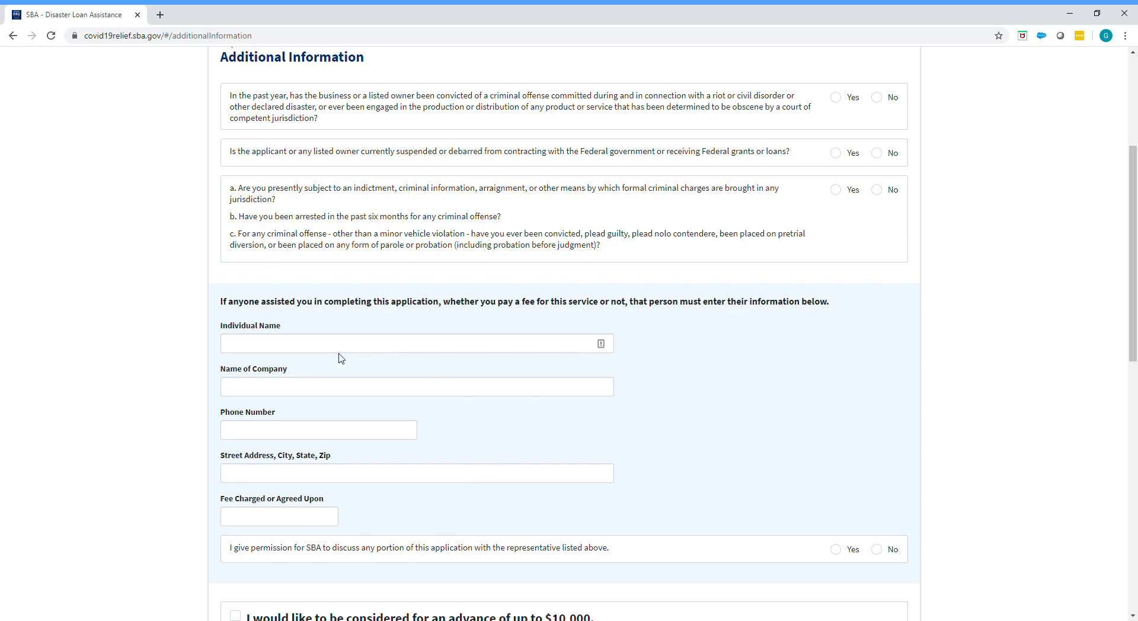
{"action": "scroll", "coordinate": [340, 358], "scroll_direction": "up", "scroll_amount": 1}
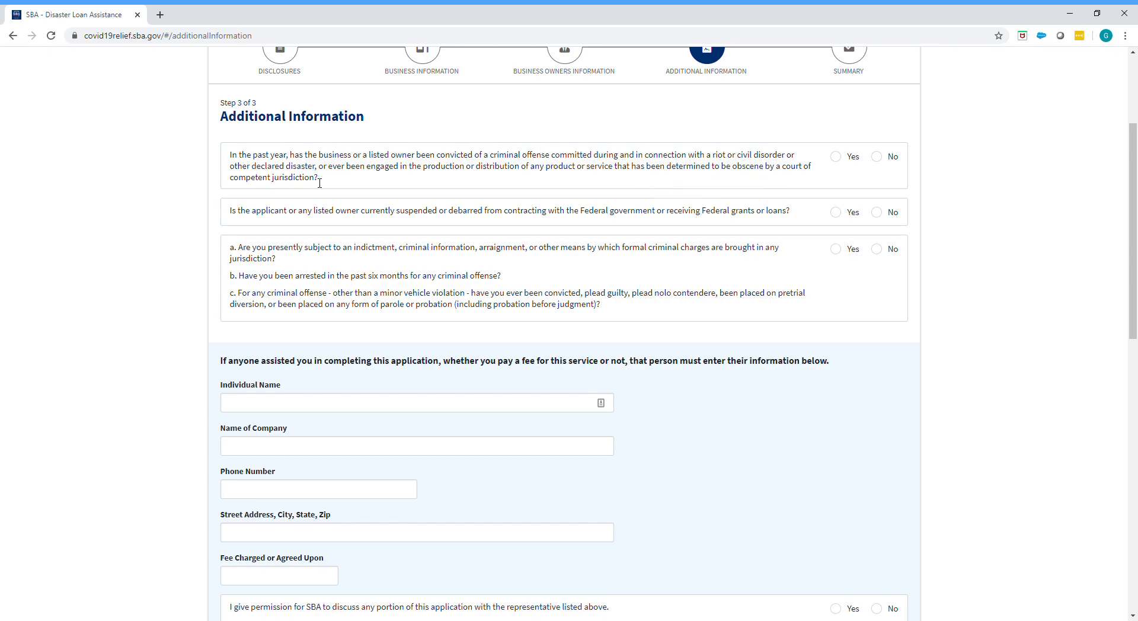
{"action": "left_click", "coordinate": [881, 157]}
{"action": "scroll", "coordinate": [785, 219], "scroll_direction": "down", "scroll_amount": 1}
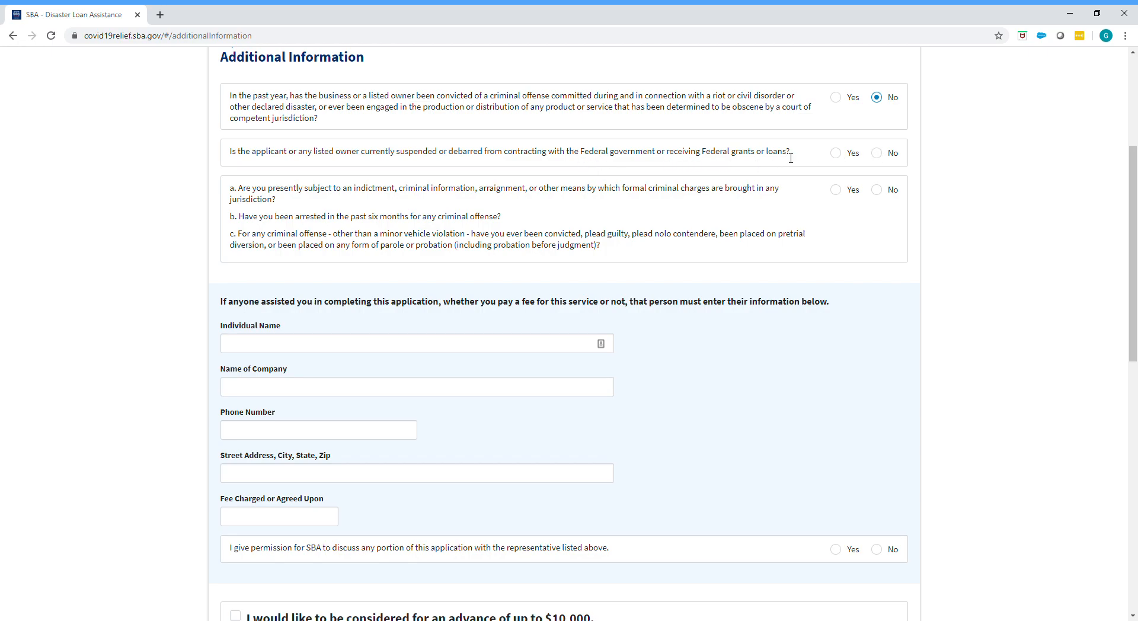
{"action": "left_click", "coordinate": [877, 156]}
Step: Answer No to the three-part question about criminal charges, recent arrests and past convictions
{"action": "left_click_drag", "start_coordinate": [366, 217], "coordinate": [514, 222]}
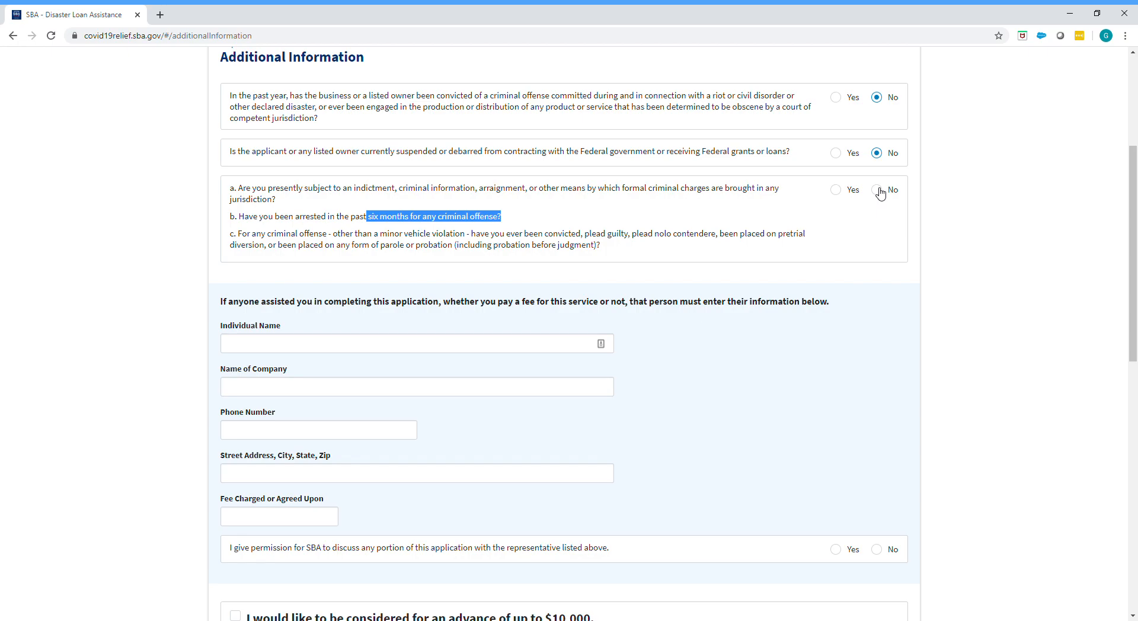
{"action": "left_click", "coordinate": [835, 189]}
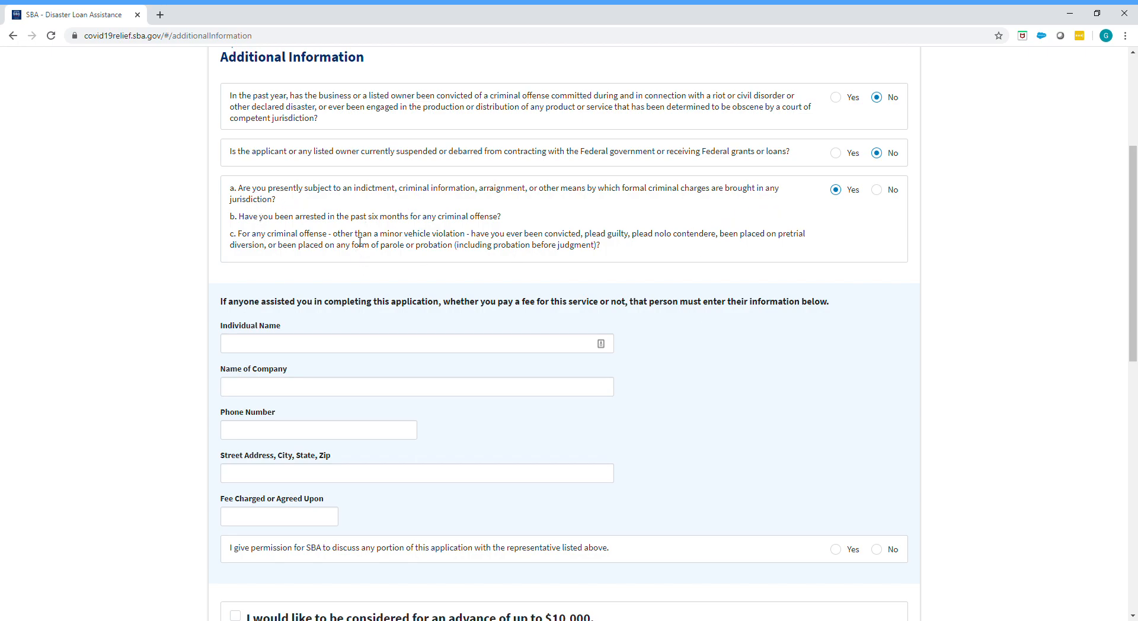
{"action": "left_click", "coordinate": [887, 195]}
{"action": "left_click_drag", "start_coordinate": [237, 216], "coordinate": [485, 227]}
{"action": "left_click", "coordinate": [392, 251]}
Step: Leave the assisting representative's details blank and opt in to be considered for an advance of up to $10,000
{"action": "scroll", "coordinate": [756, 411], "scroll_direction": "down", "scroll_amount": 2}
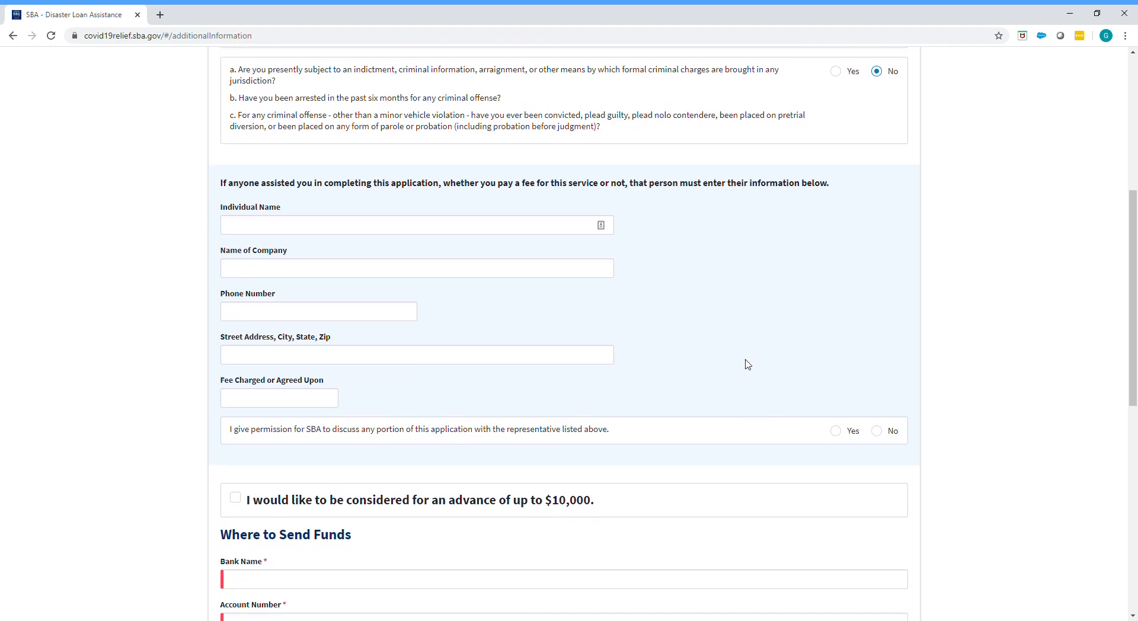
{"action": "scroll", "coordinate": [745, 362], "scroll_direction": "down", "scroll_amount": 2}
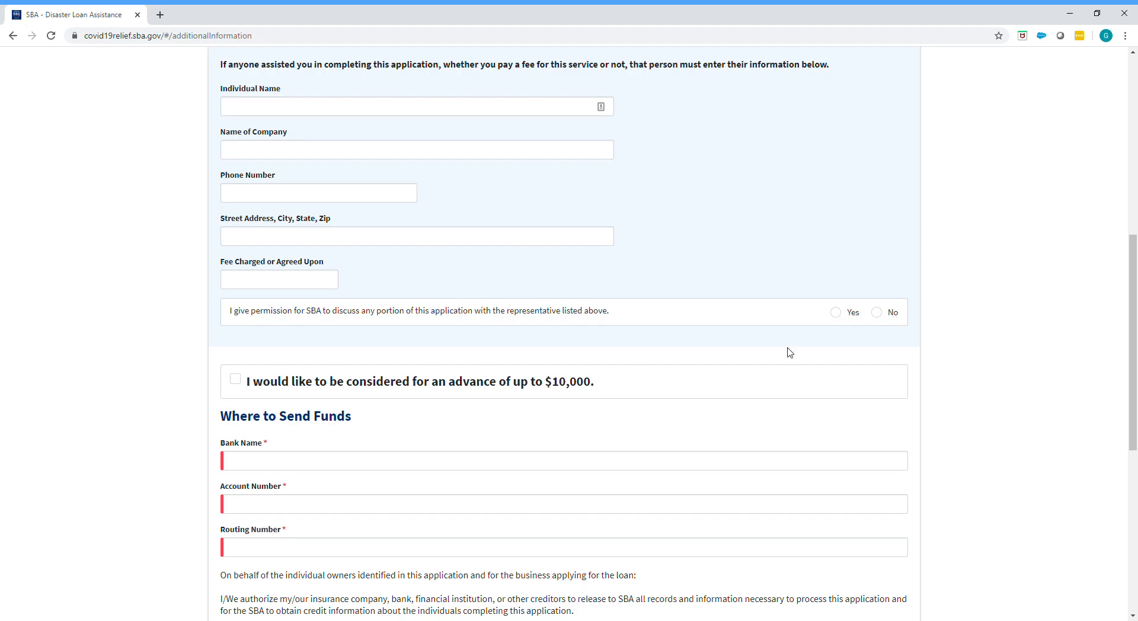
{"action": "scroll", "coordinate": [773, 419], "scroll_direction": "down", "scroll_amount": 3}
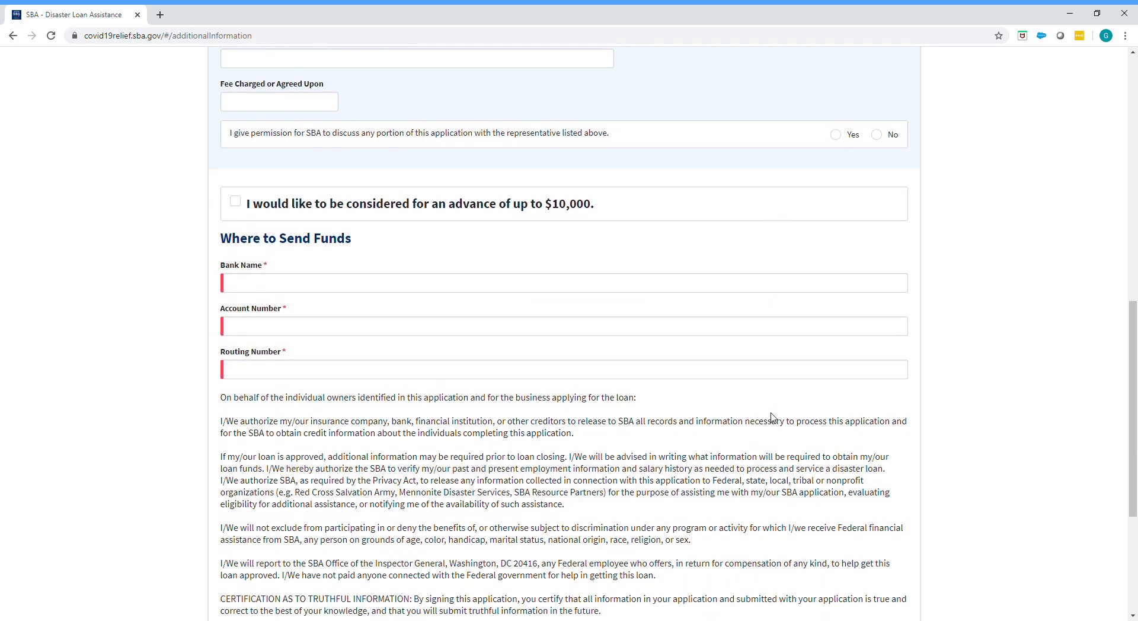
{"action": "left_click", "coordinate": [237, 204]}
{"action": "left_click", "coordinate": [264, 285]}
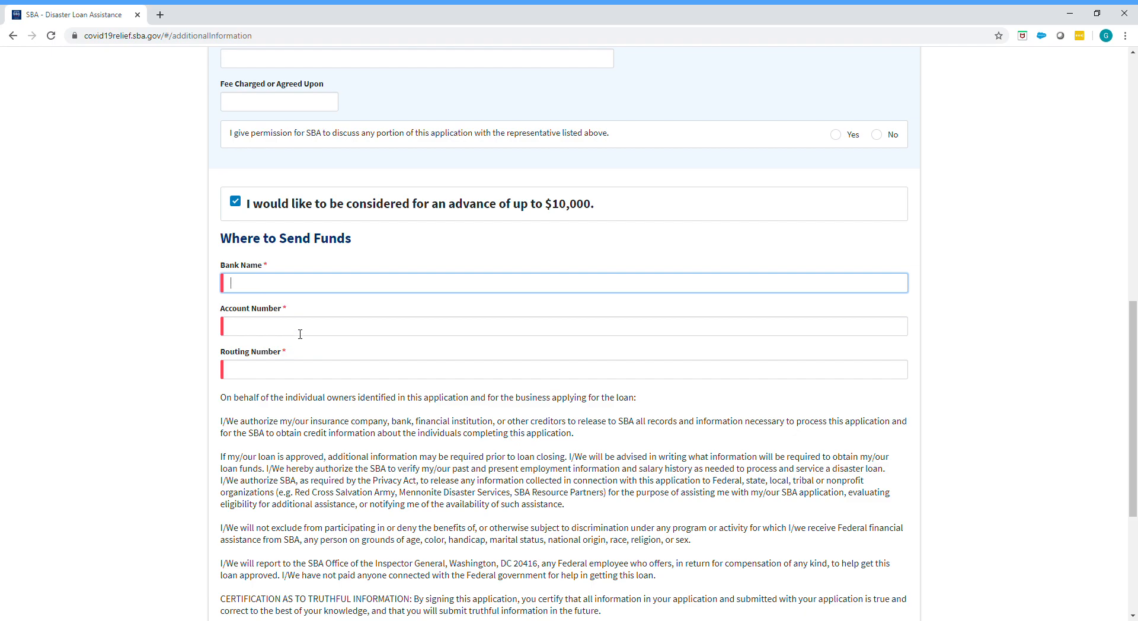
{"action": "left_click", "coordinate": [301, 333]}
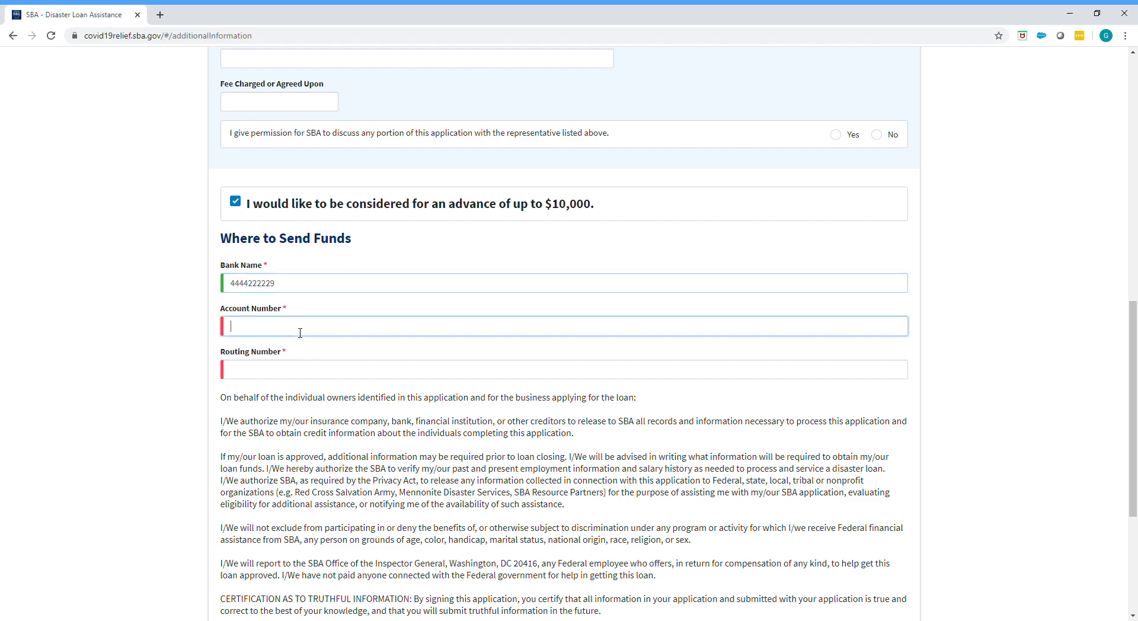
Step: Complete the Where to Send Funds details with Bank of America as the bank name plus the account number and routing number
{"action": "double_click", "coordinate": [284, 283]}
{"action": "type", "text": "Bank of America"}
{"action": "key", "text": "Tab"}
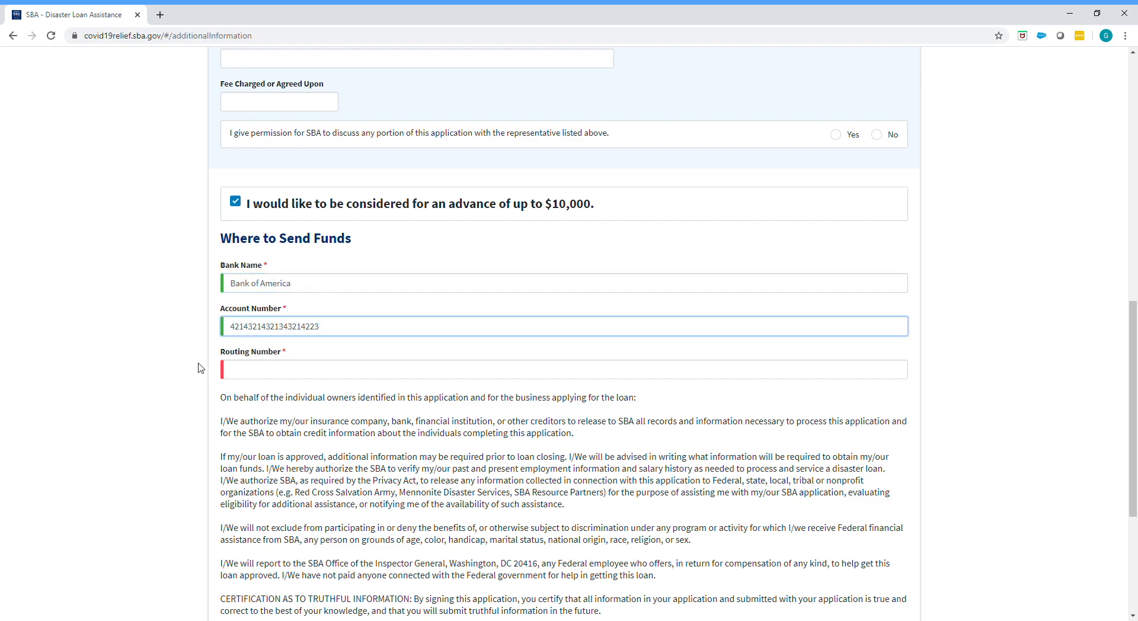
{"action": "left_click", "coordinate": [268, 378]}
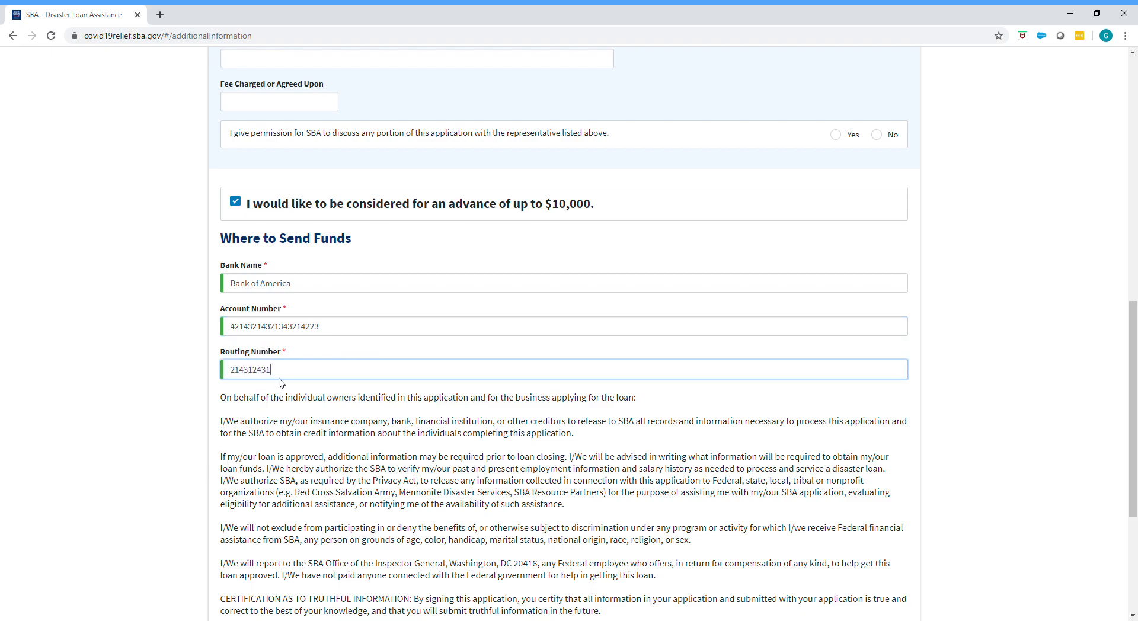
{"action": "left_click", "coordinate": [345, 448]}
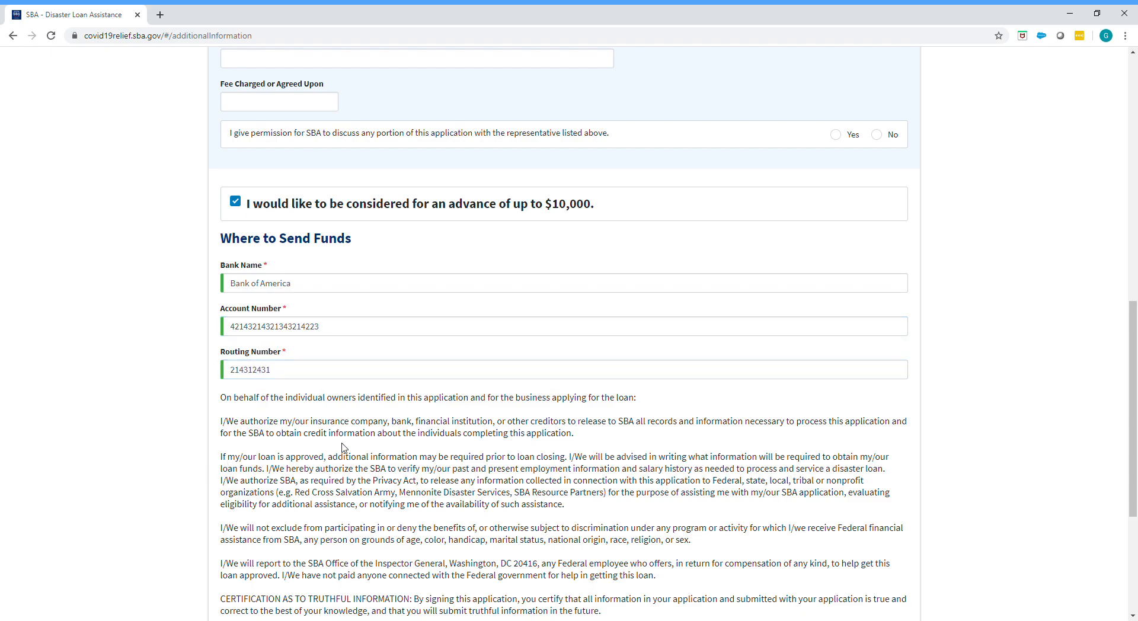
Step: Certify under penalty of perjury that the information is true and correct, and continue to the application summary
{"action": "scroll", "coordinate": [333, 546], "scroll_direction": "down", "scroll_amount": 4}
{"action": "scroll", "coordinate": [333, 546], "scroll_direction": "down", "scroll_amount": 1}
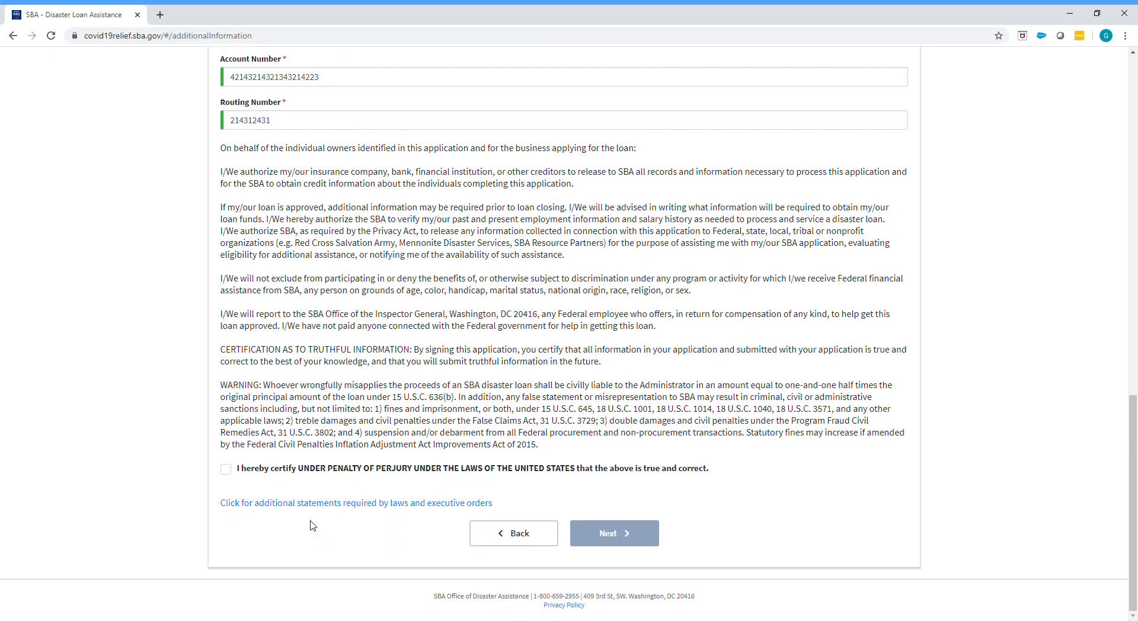
{"action": "left_click", "coordinate": [226, 469]}
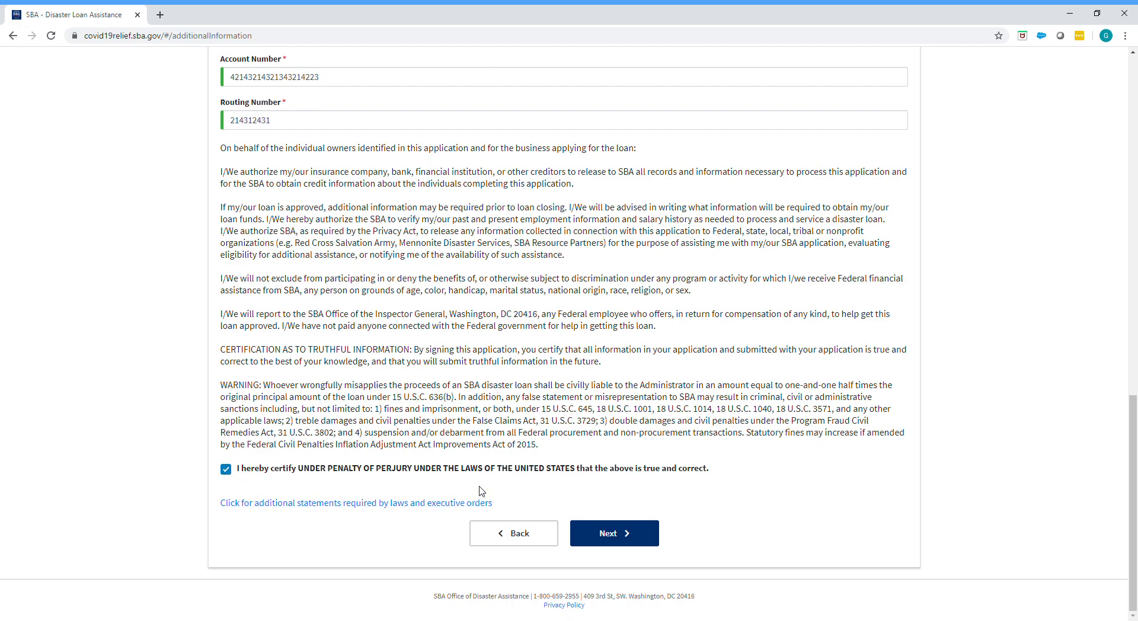
{"action": "left_click", "coordinate": [601, 547]}
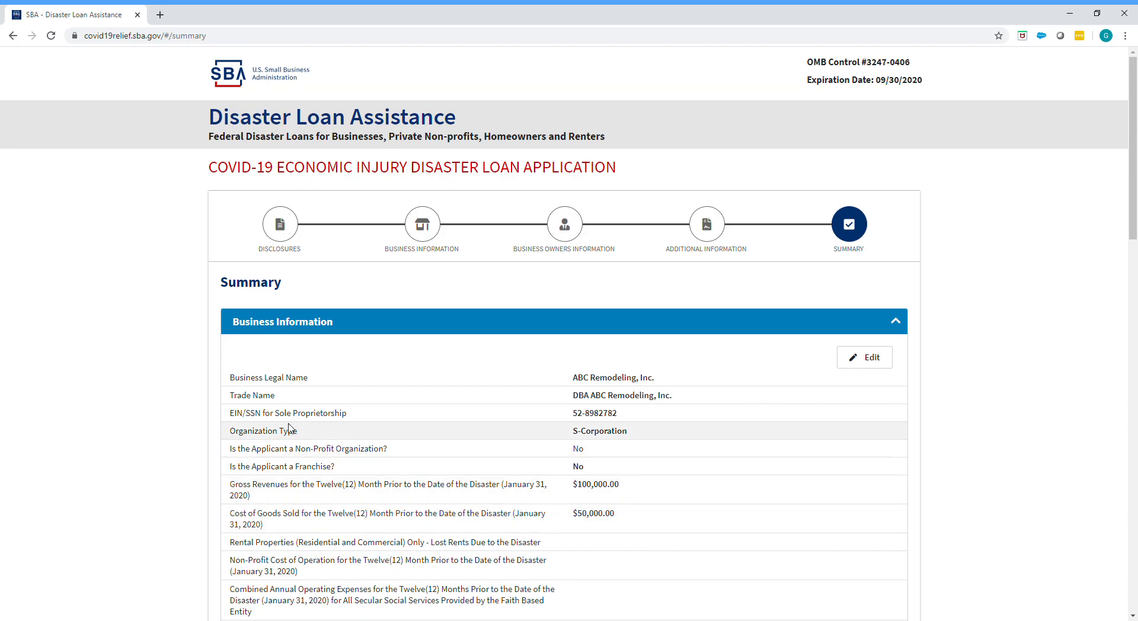
Step: Go through the application summary and complete the "I'm not a robot" verification at its end
{"action": "scroll", "coordinate": [437, 427], "scroll_direction": "down", "scroll_amount": 2}
{"action": "scroll", "coordinate": [439, 427], "scroll_direction": "down", "scroll_amount": 4}
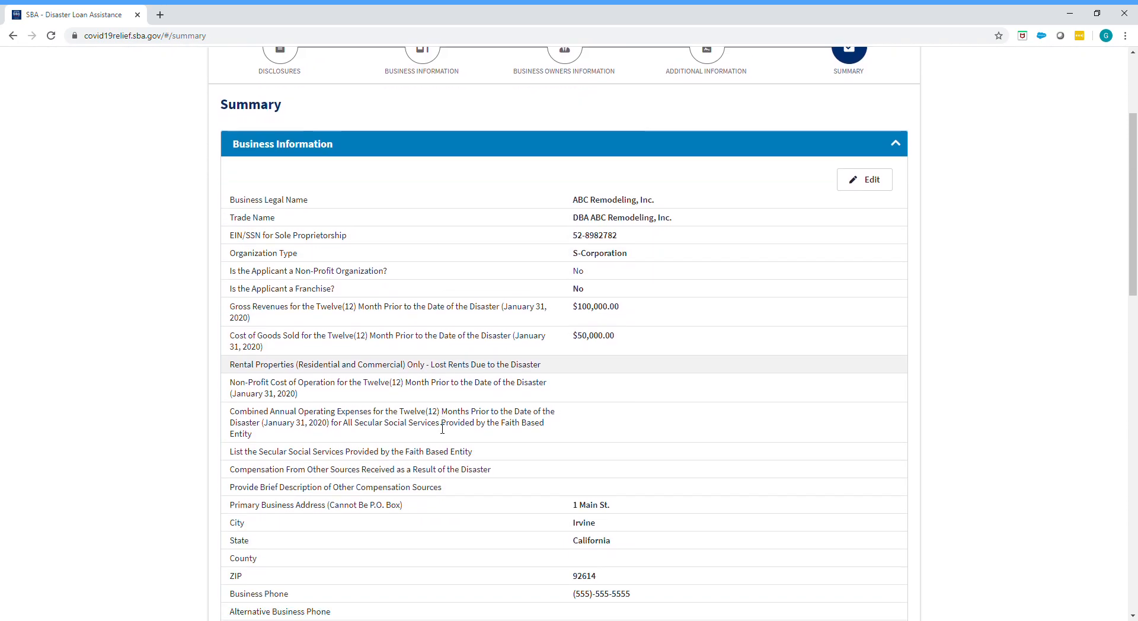
{"action": "scroll", "coordinate": [443, 428], "scroll_direction": "down", "scroll_amount": 3}
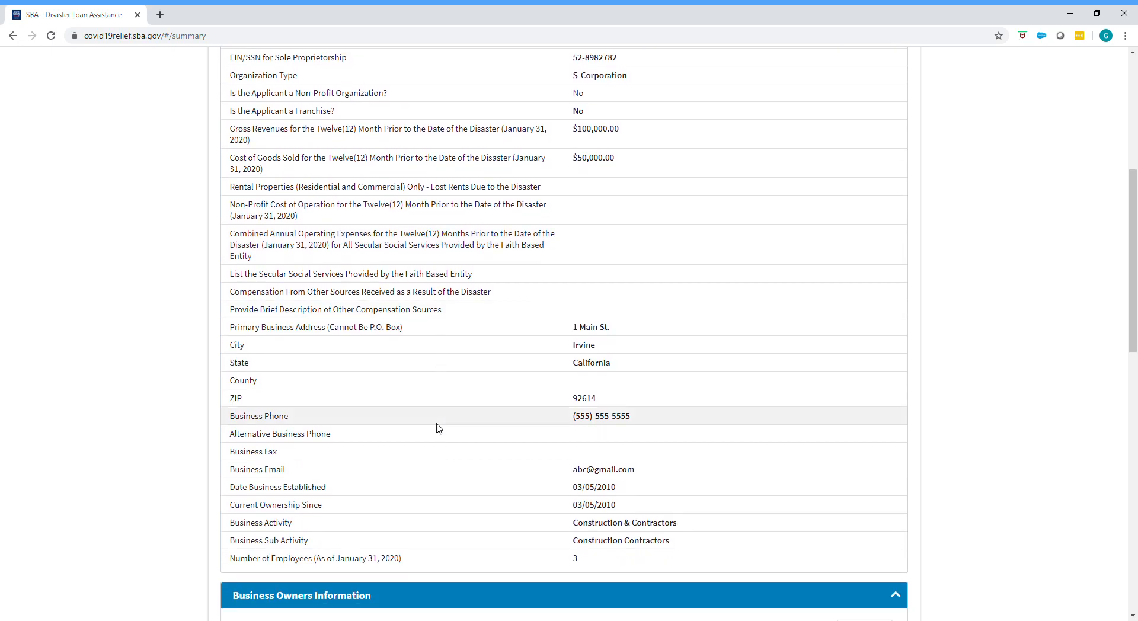
{"action": "scroll", "coordinate": [438, 428], "scroll_direction": "down", "scroll_amount": 9}
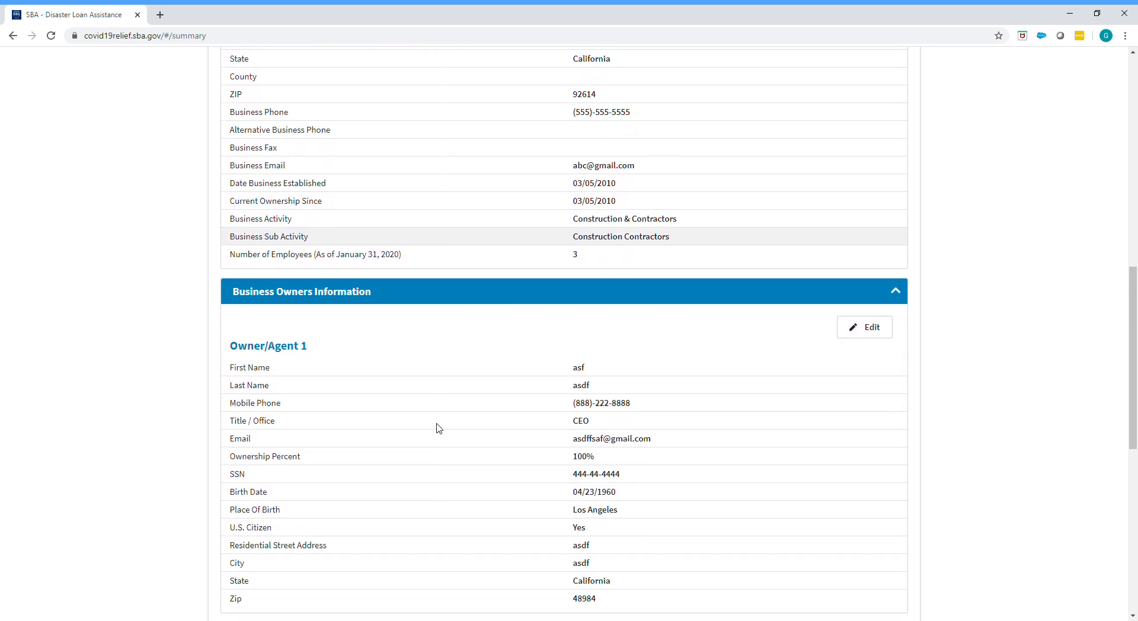
{"action": "scroll", "coordinate": [438, 428], "scroll_direction": "down", "scroll_amount": 2}
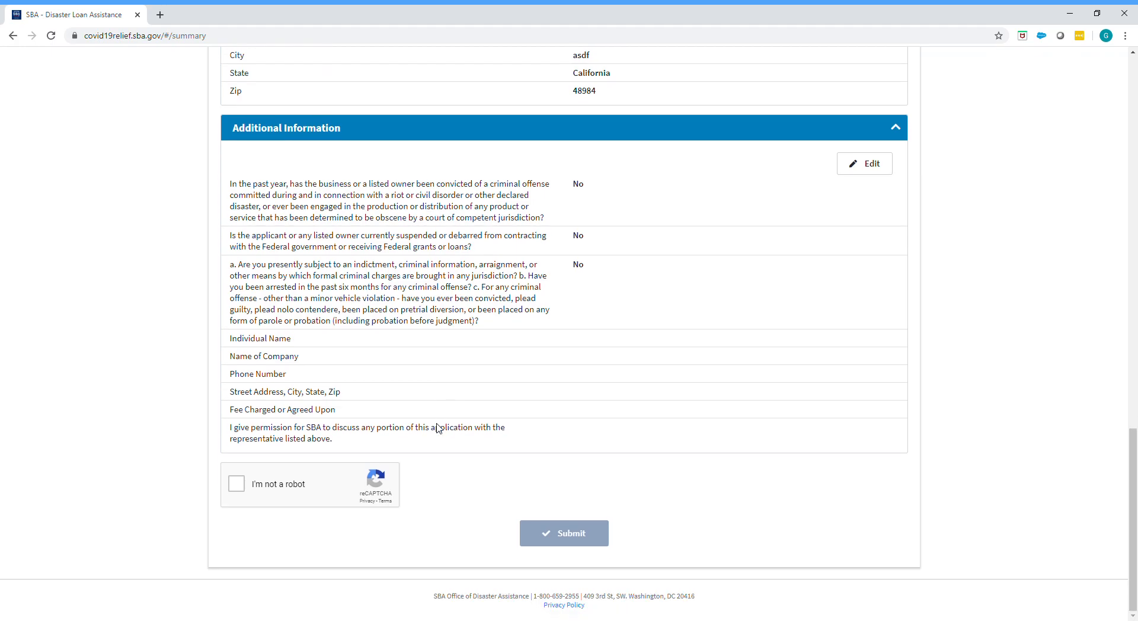
{"action": "left_click", "coordinate": [235, 484]}
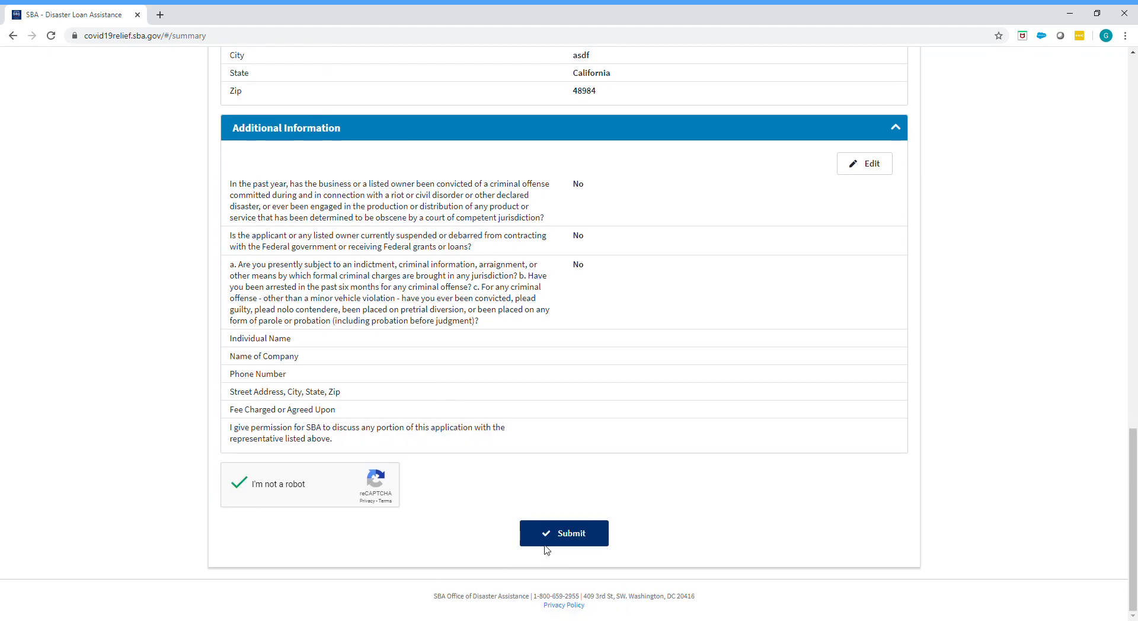
Step: Review the summary entries again from Additional Information back up to Business Information
{"action": "scroll", "coordinate": [460, 530], "scroll_direction": "up", "scroll_amount": 1}
{"action": "scroll", "coordinate": [461, 558], "scroll_direction": "down", "scroll_amount": 1}
{"action": "scroll", "coordinate": [412, 547], "scroll_direction": "up", "scroll_amount": 5}
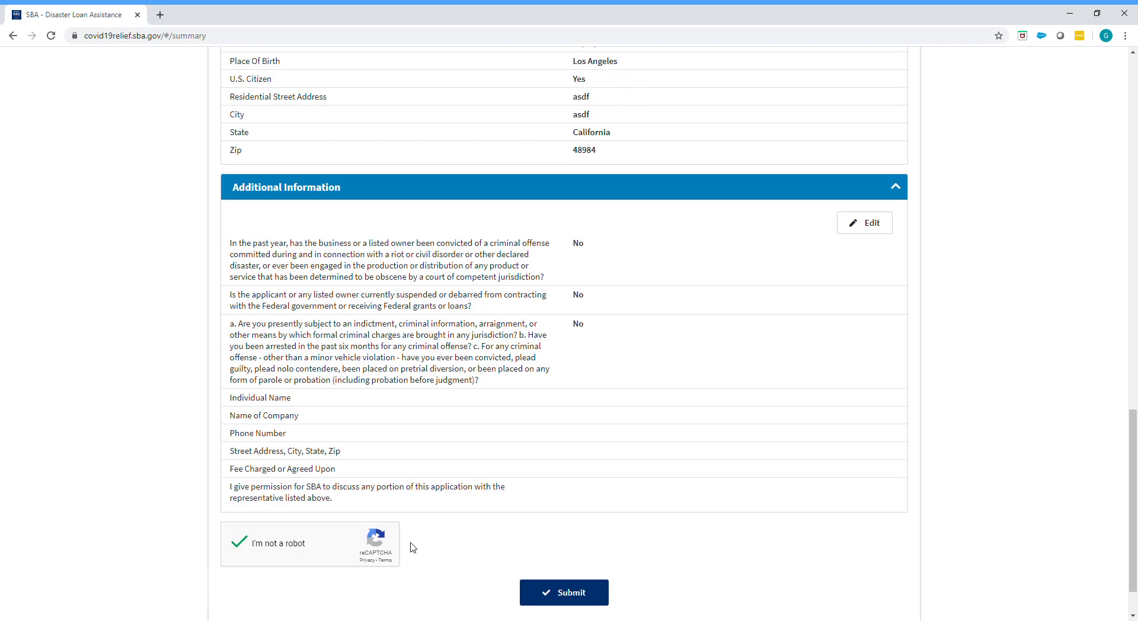
{"action": "scroll", "coordinate": [412, 547], "scroll_direction": "up", "scroll_amount": 10}
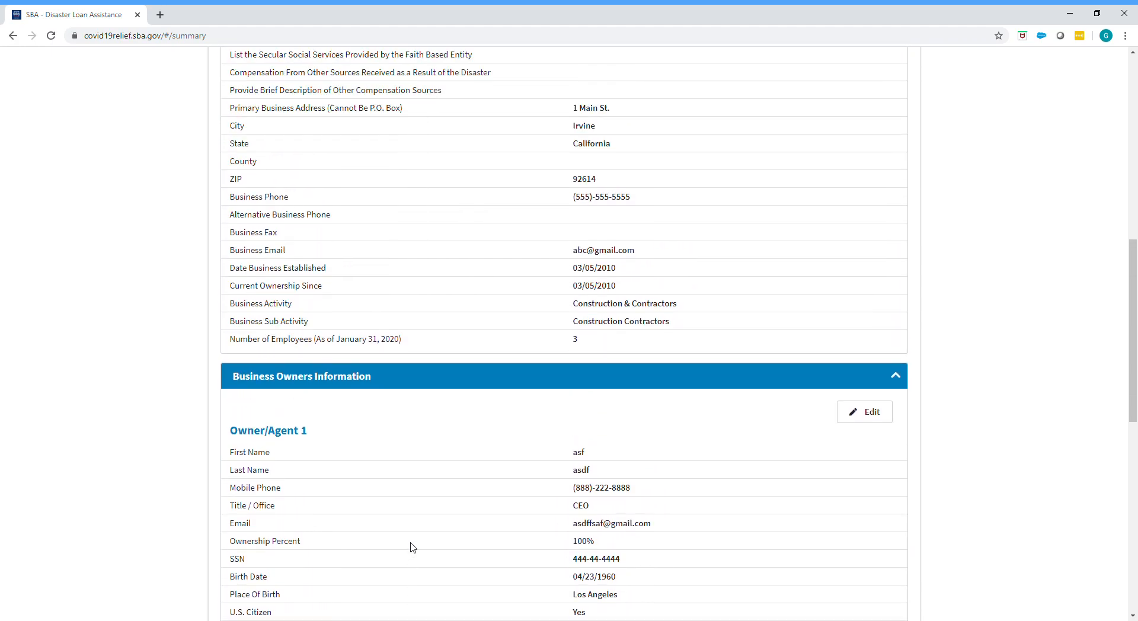
{"action": "scroll", "coordinate": [413, 547], "scroll_direction": "up", "scroll_amount": 5}
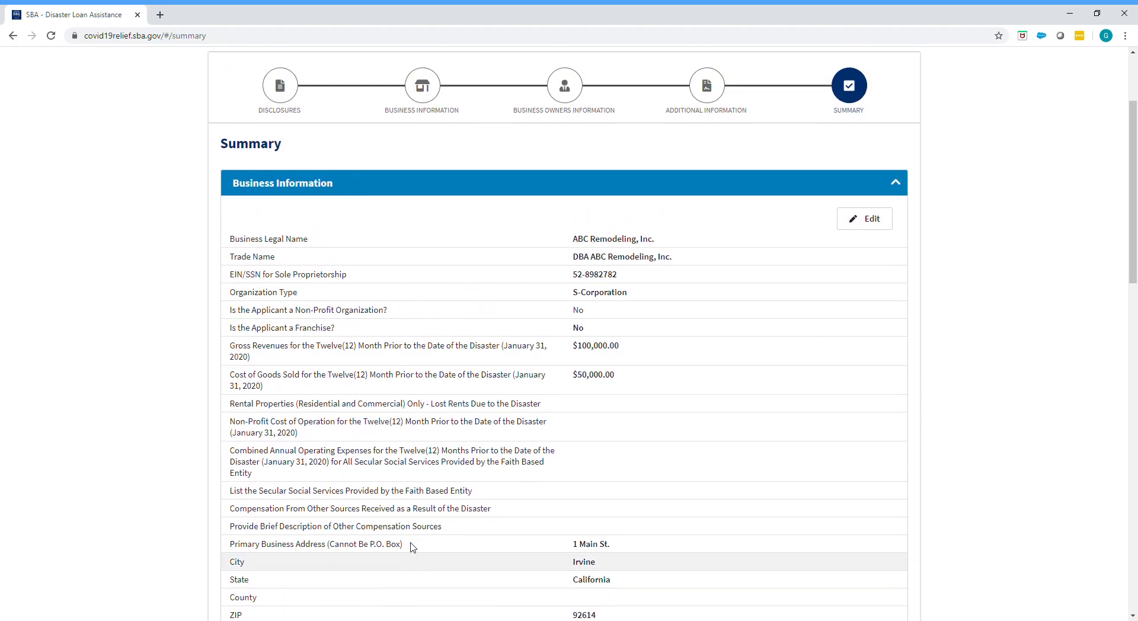